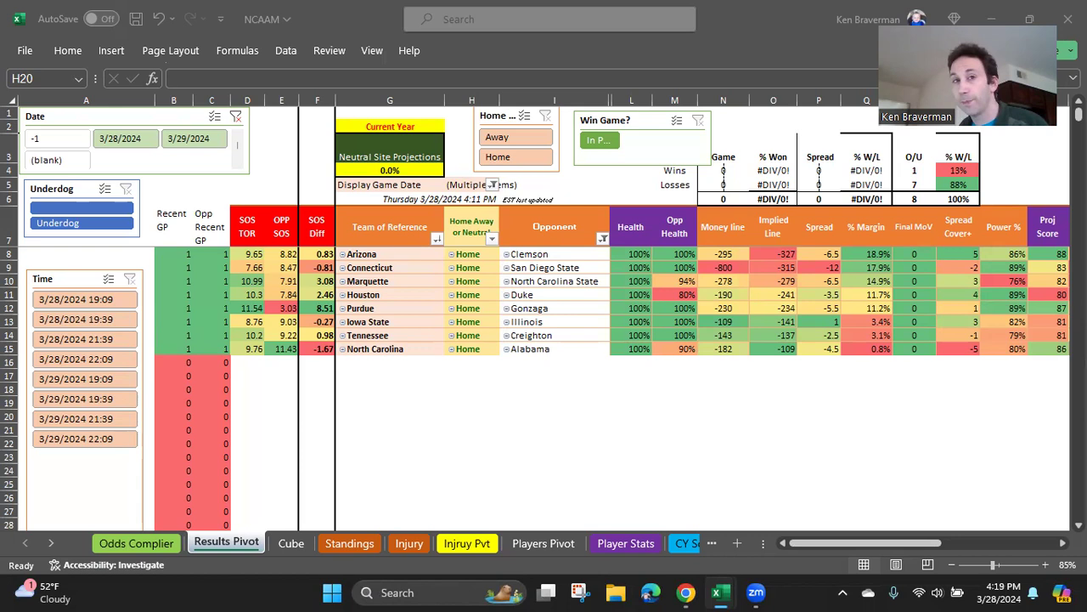
Switch from the NCAAM workbook to the browser's Suiscan page for the Sprapp coin.
key("alt+Tab")
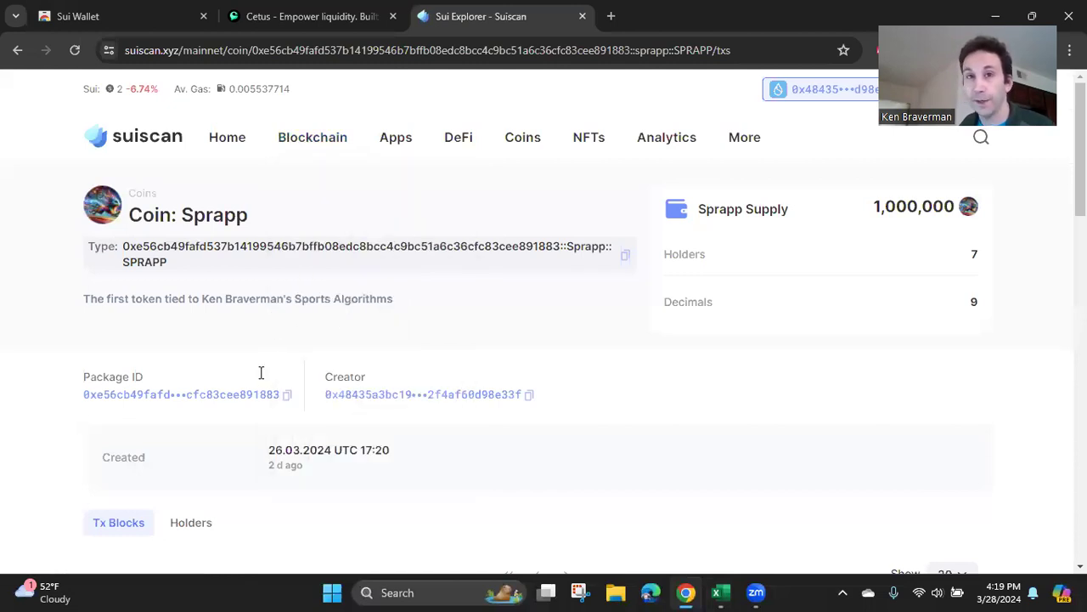
Select the Sprapp coin name on Suiscan before moving to the Cetus Sprapp-to-SUI swap.
double_click(205, 223)
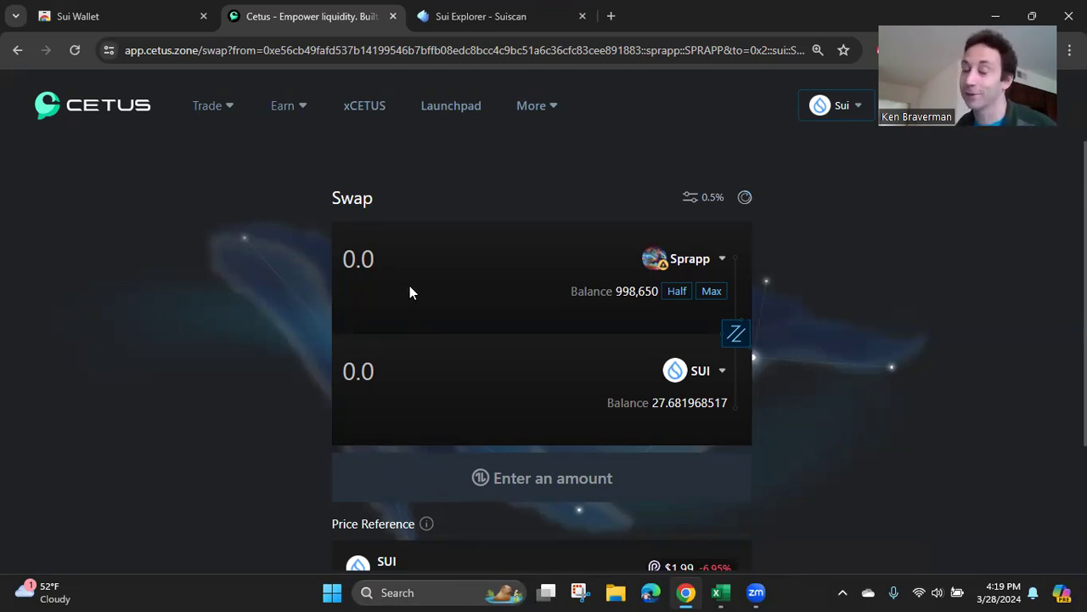
Enter 100 Sprapp as the swap amount on Cetus, quoting 5.0376975 SUI.
left_click(376, 265)
type("1")
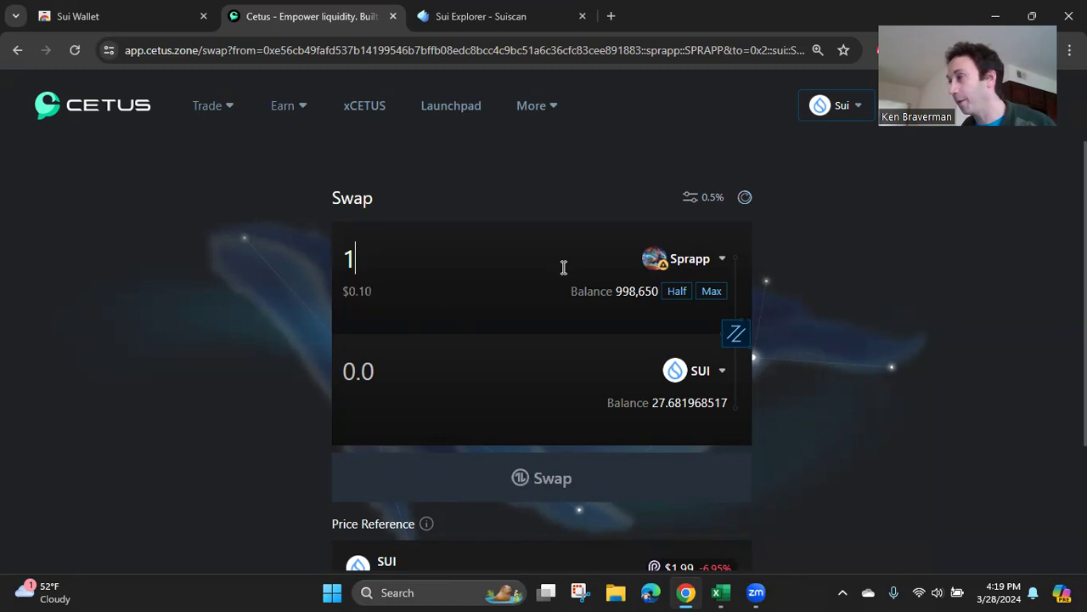
type("00")
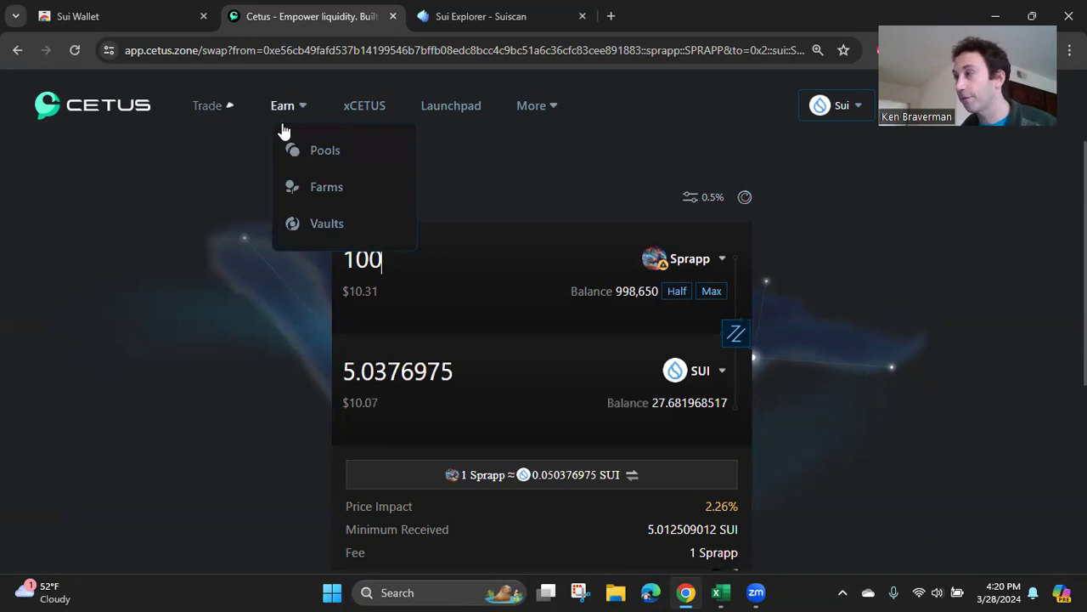
mouse_move(724, 592)
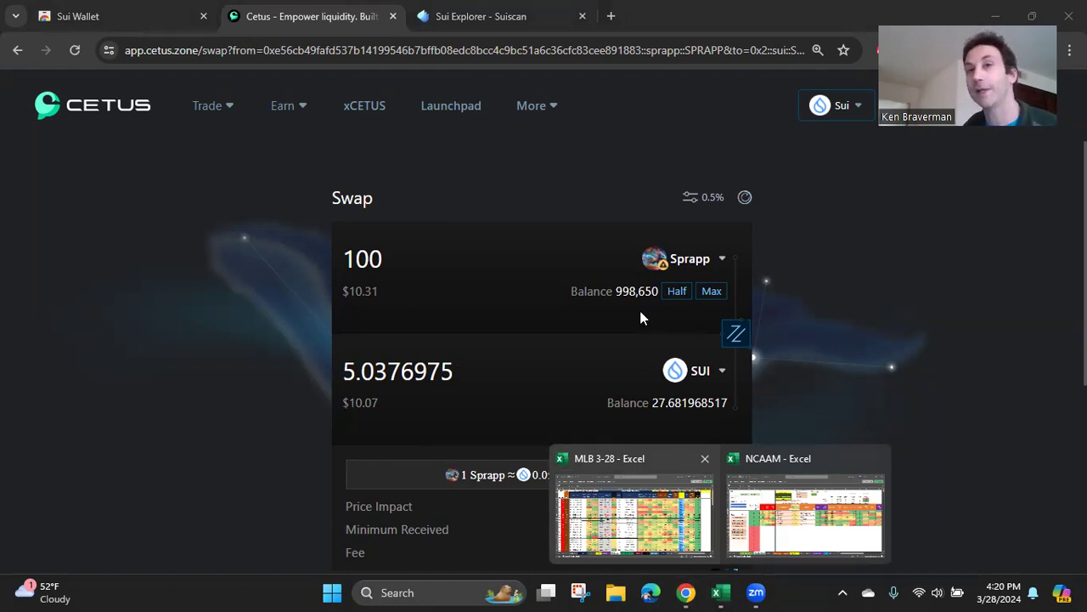
Show the Sui Wallet extension's Chrome Web Store listing.
left_click(119, 16)
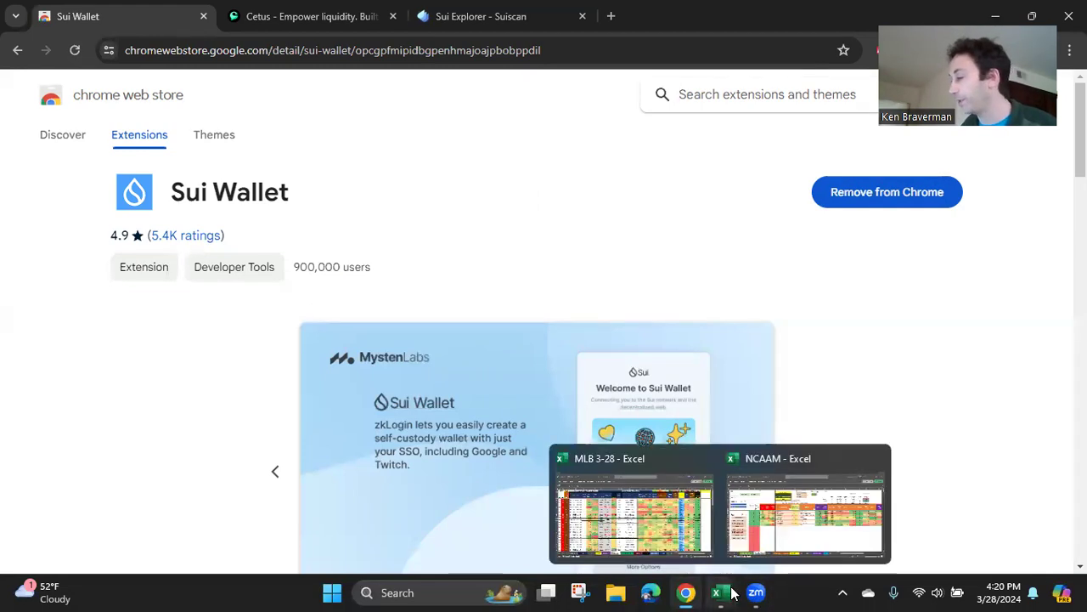
Return to the NCAAM workbook and filter the Results Pivot to the 3/28/2024 games.
left_click(804, 509)
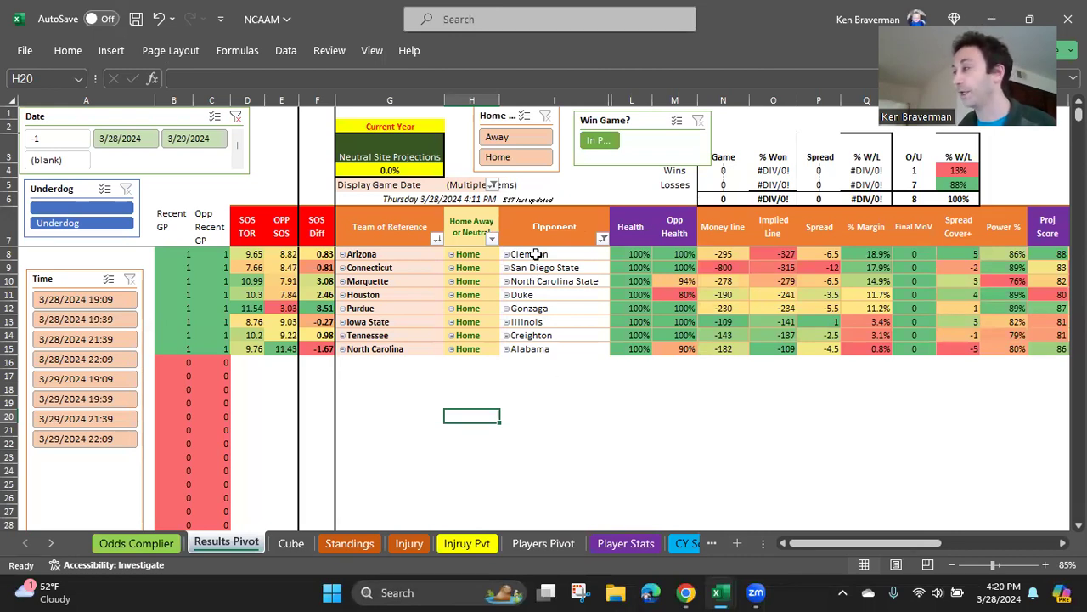
left_click_drag(534, 254, 533, 270)
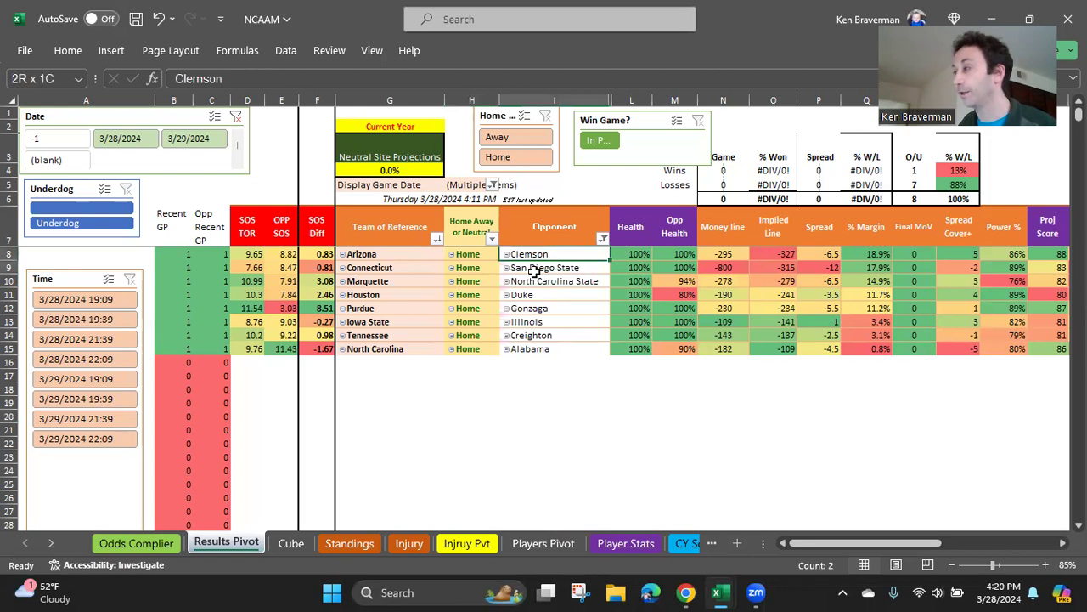
key("shift+Down")
key("shift+Down")
key("shift+Down")
key("shift+Down")
key("shift+Down")
key("shift+Down")
key("shift+Down")
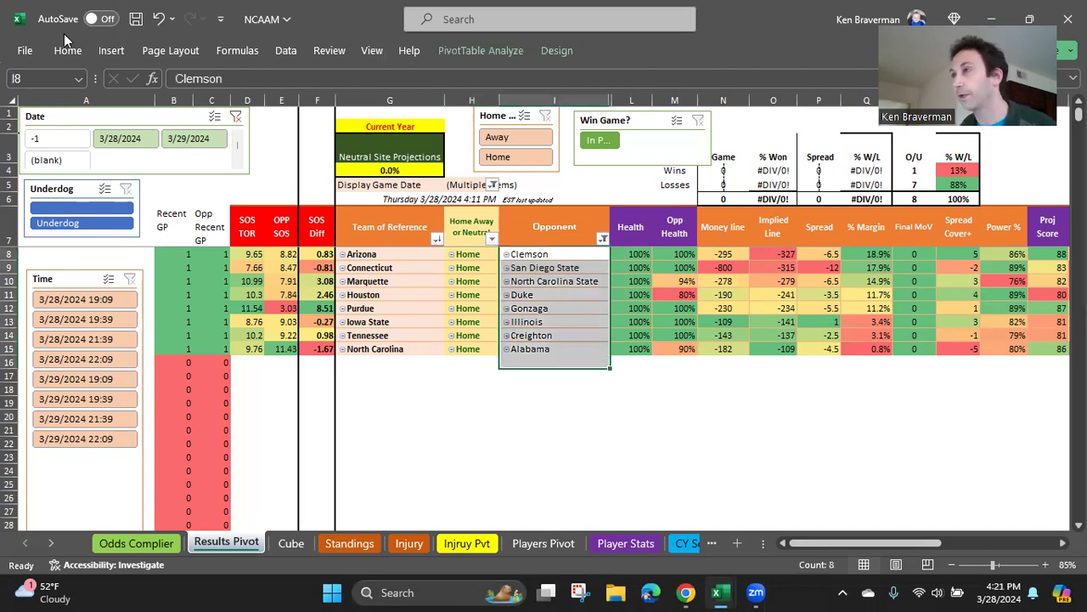
left_click(141, 137)
left_click(392, 333)
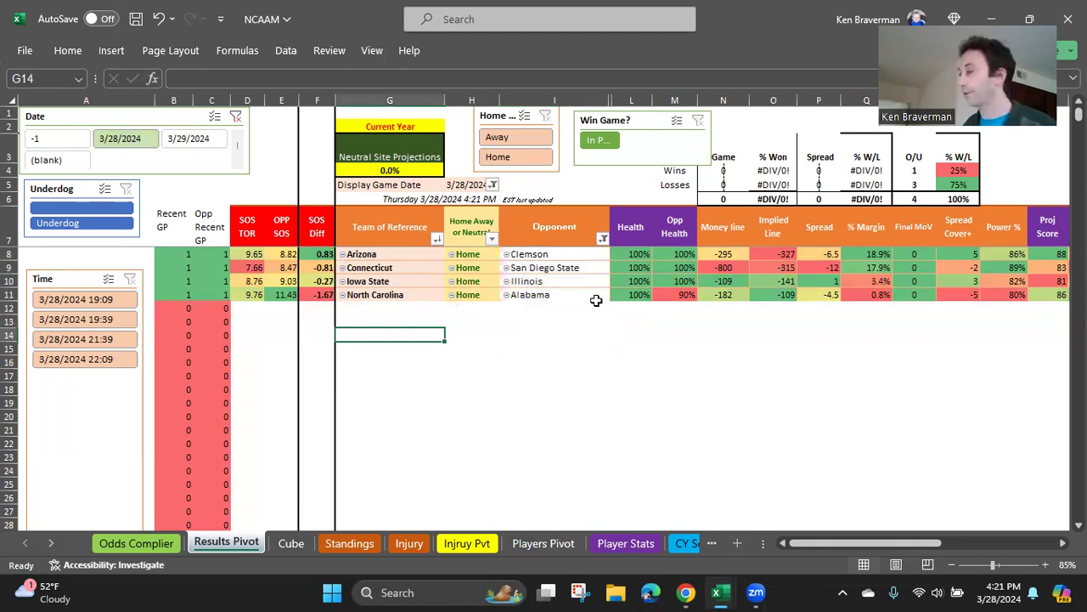
Narrow the Results Pivot to the four 3/29/2024 games and check Duke's opponent health.
mouse_move(728, 254)
left_click_drag(728, 254, 725, 309)
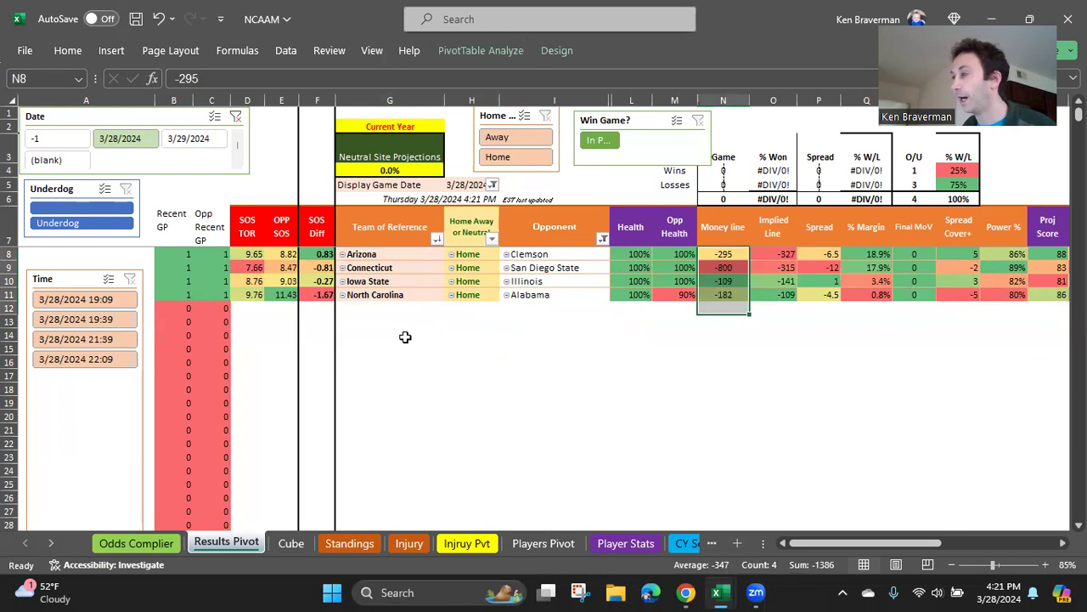
left_click(187, 145)
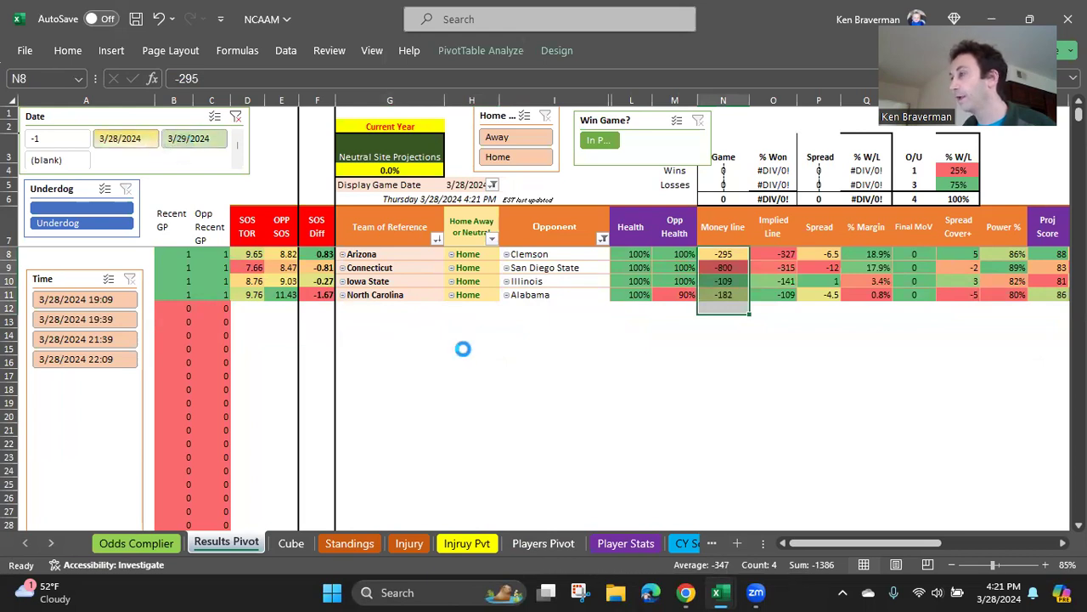
left_click(152, 139, "ctrl")
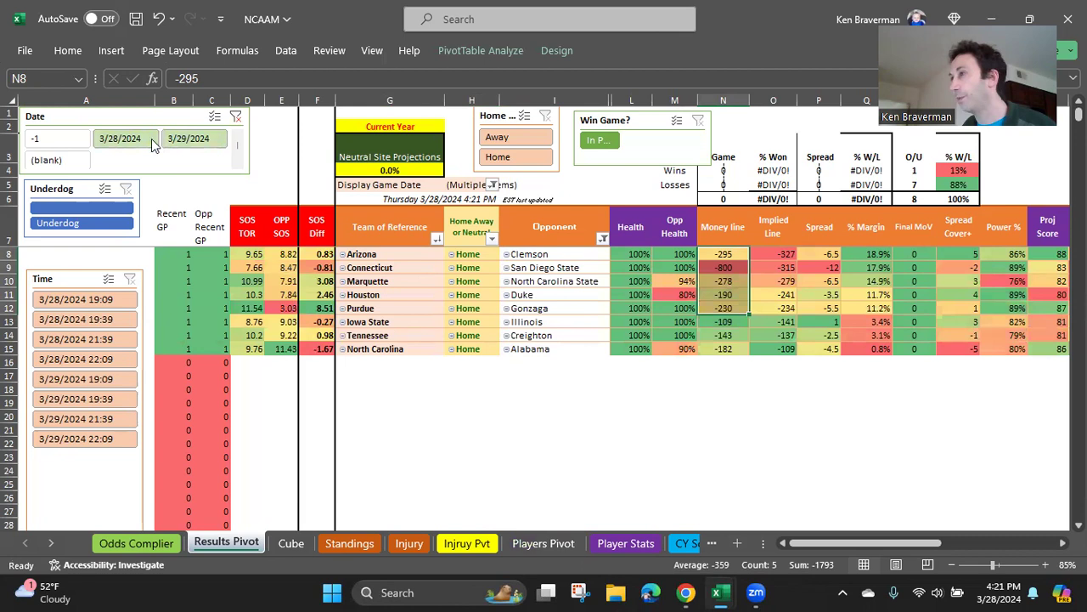
left_click(188, 139)
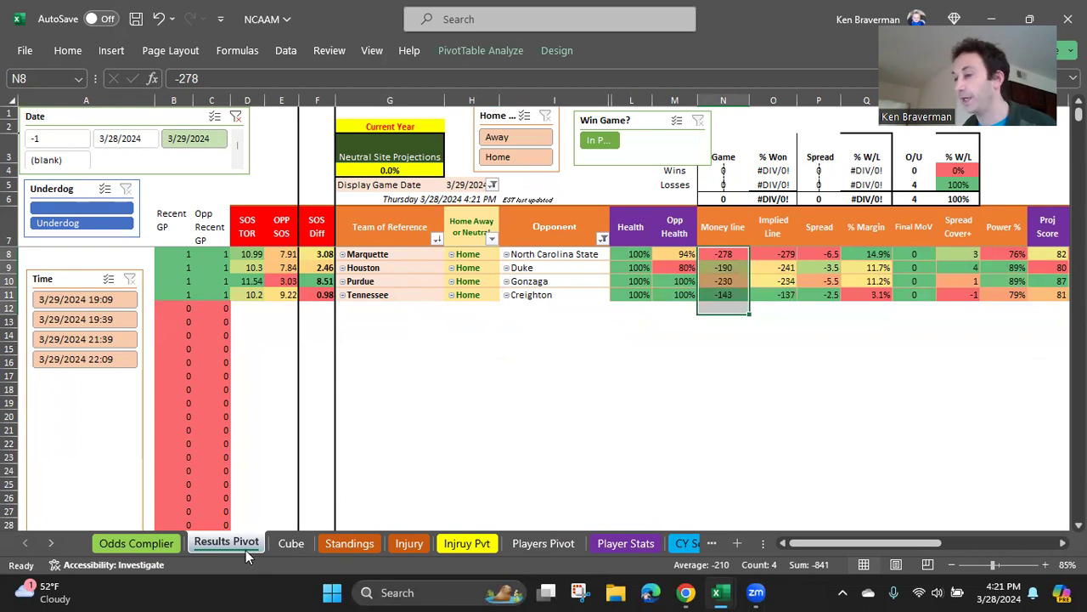
left_click(685, 268)
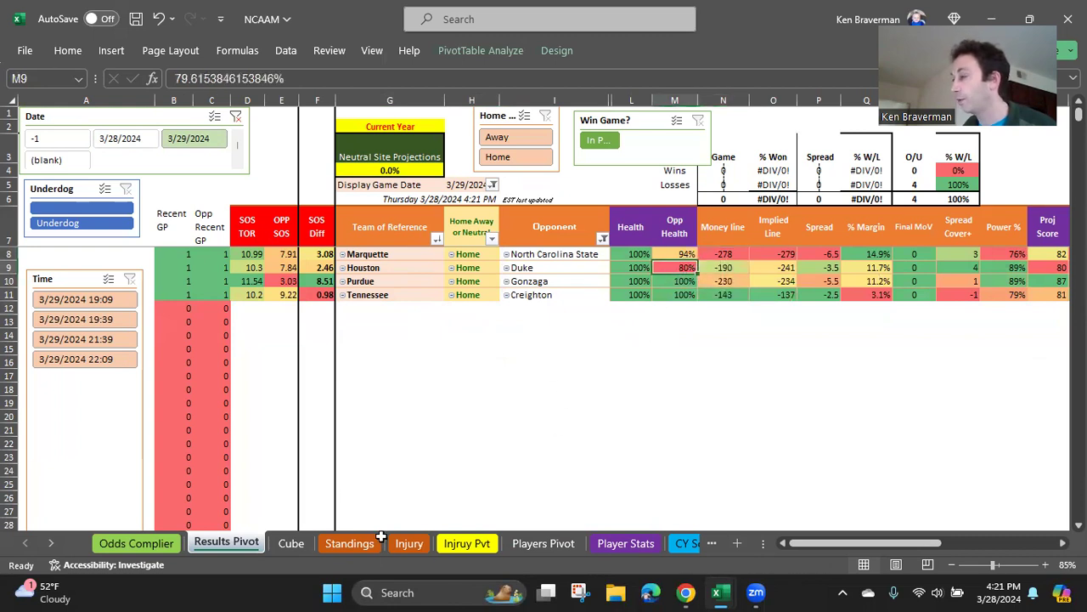
Expand Duke in the Injury Pvt sheet to list its players' injuries.
left_click(447, 545)
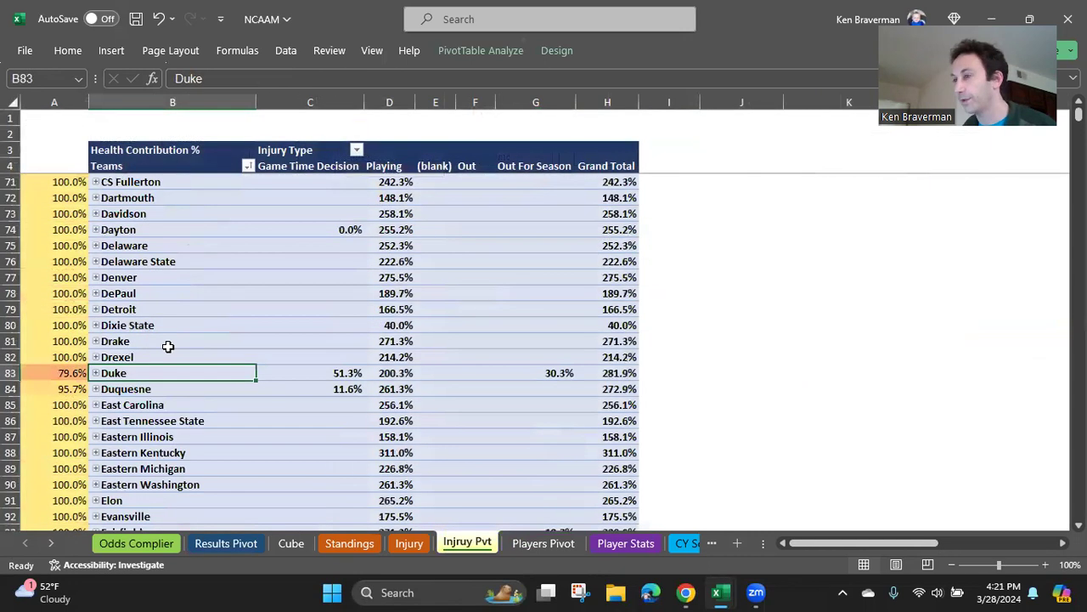
scroll(166, 344, "down", 5)
scroll(166, 346, "down", 2)
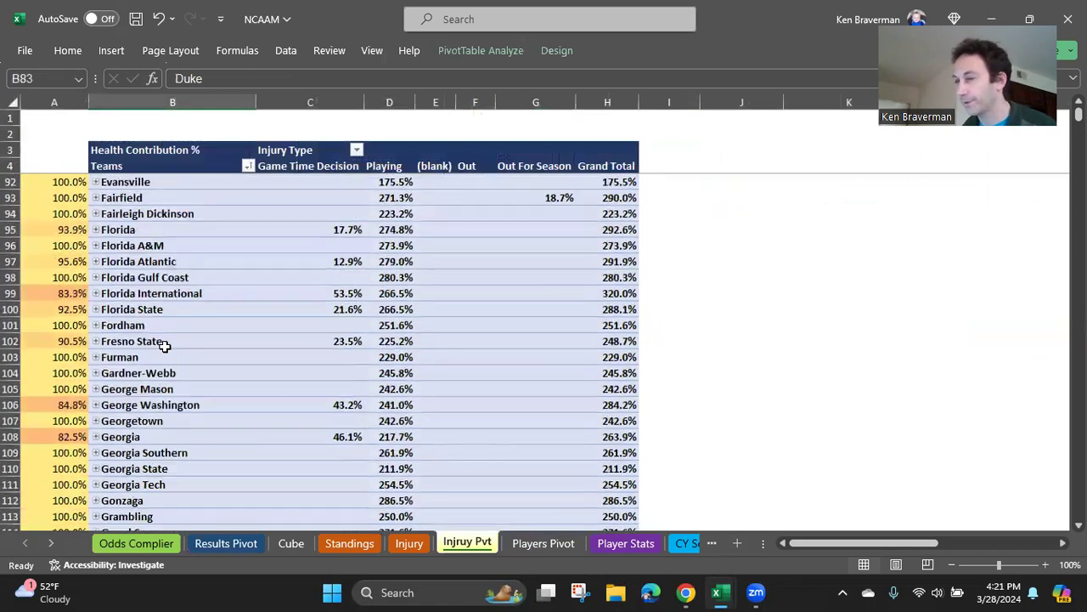
scroll(164, 346, "down", 1)
scroll(164, 347, "up", 5)
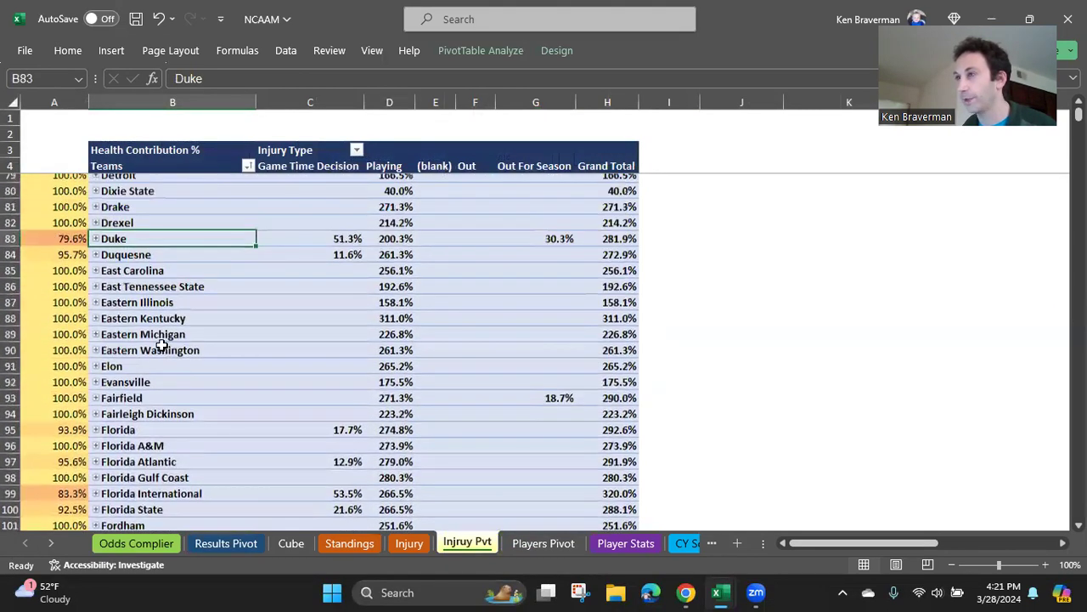
scroll(162, 344, "up", 1)
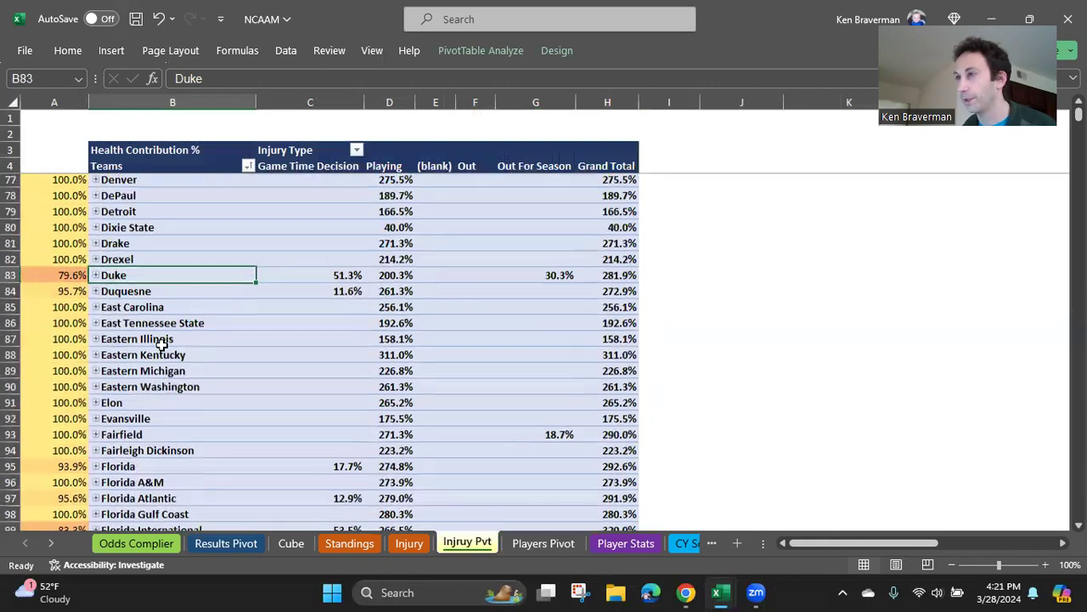
left_click(93, 277)
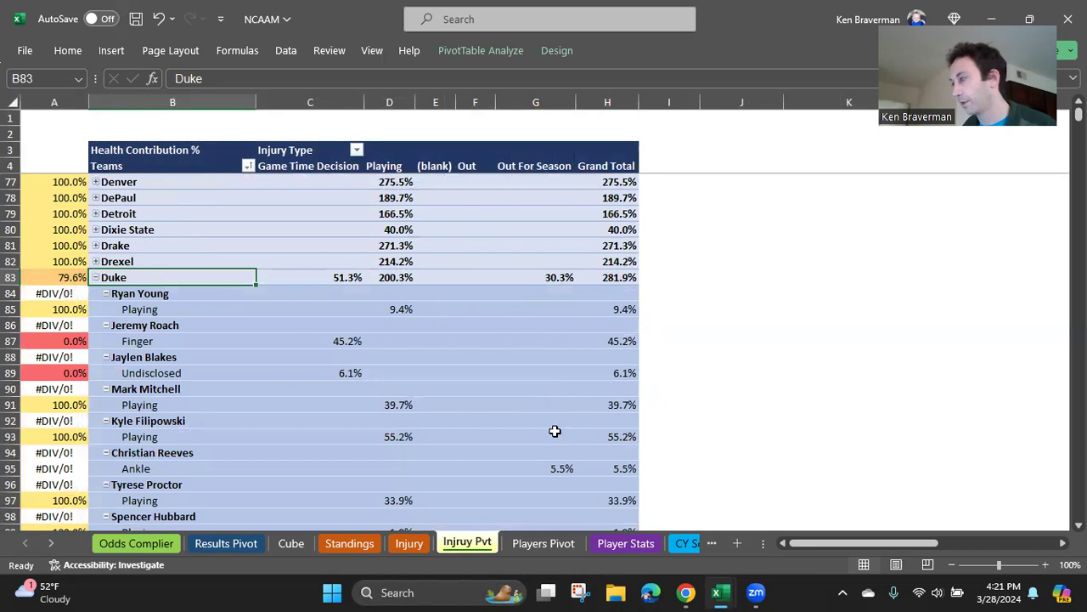
Collapse Duke's player rows and return to the Results Pivot sheet.
scroll(553, 424, "down", 3)
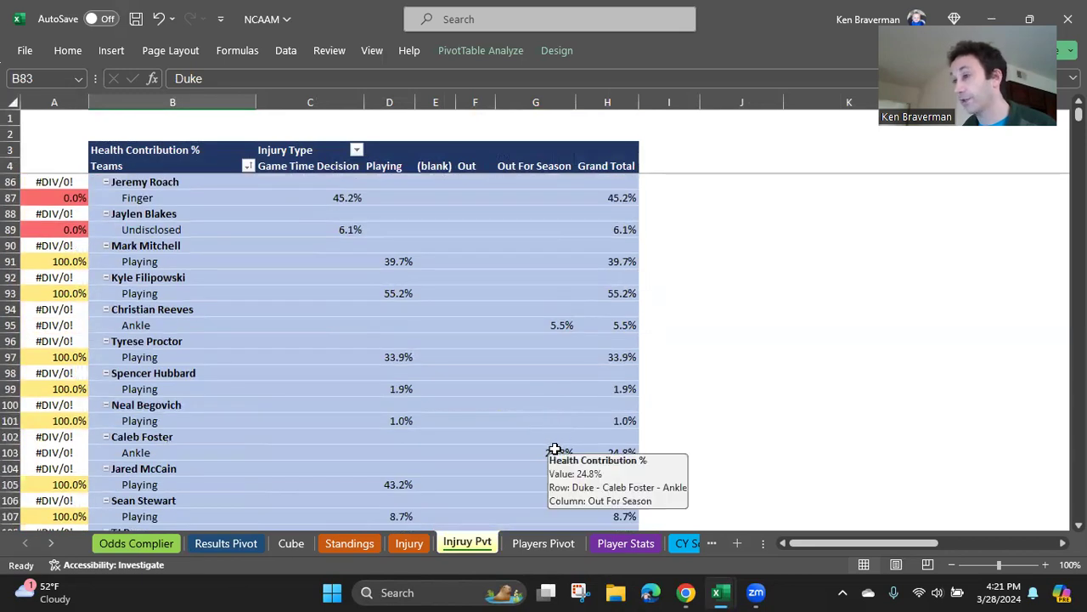
scroll(357, 344, "up", 1)
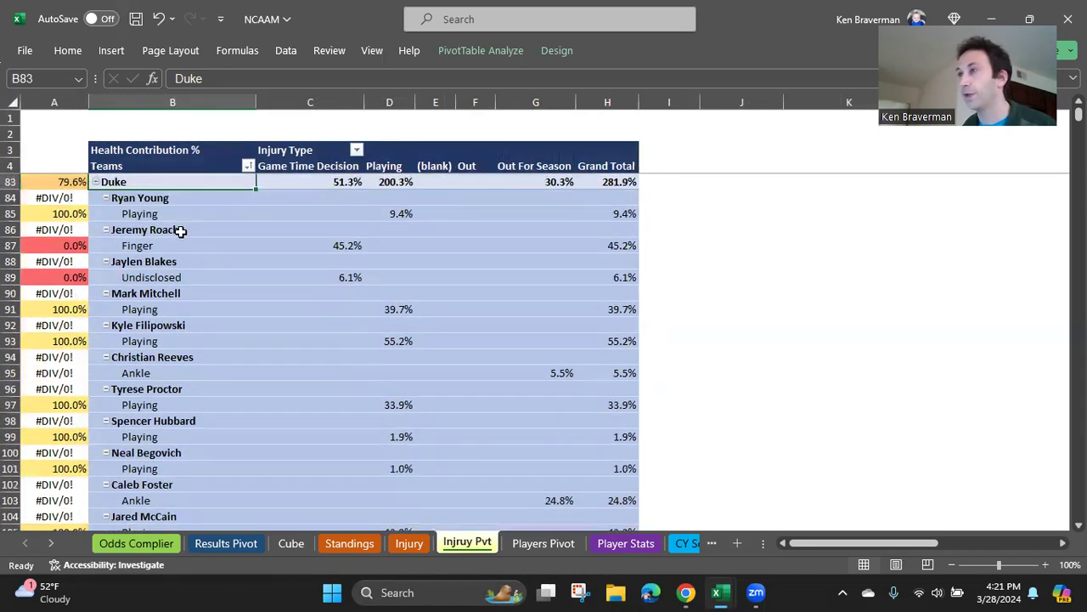
scroll(310, 268, "up", 1)
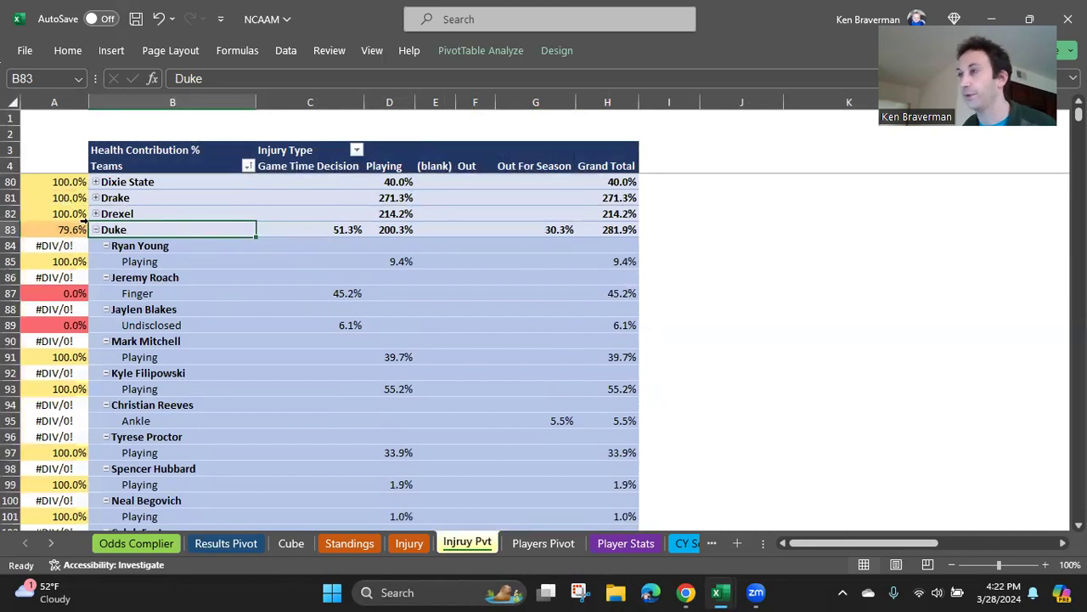
key("alt+shift+minus")
scroll(335, 359, "up", 12)
scroll(310, 523, "up", 2)
left_click(226, 543)
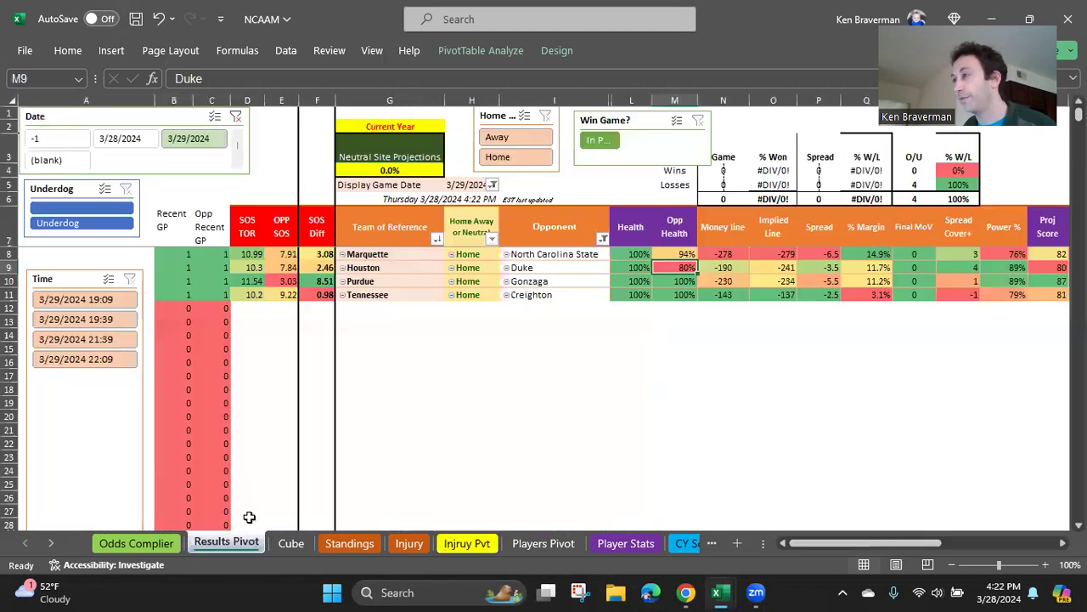
Add the 3/28/2024 games and review money lines: Arizona -295, Connecticut -800, Marquette -278, Purdue -230.
left_click(184, 148)
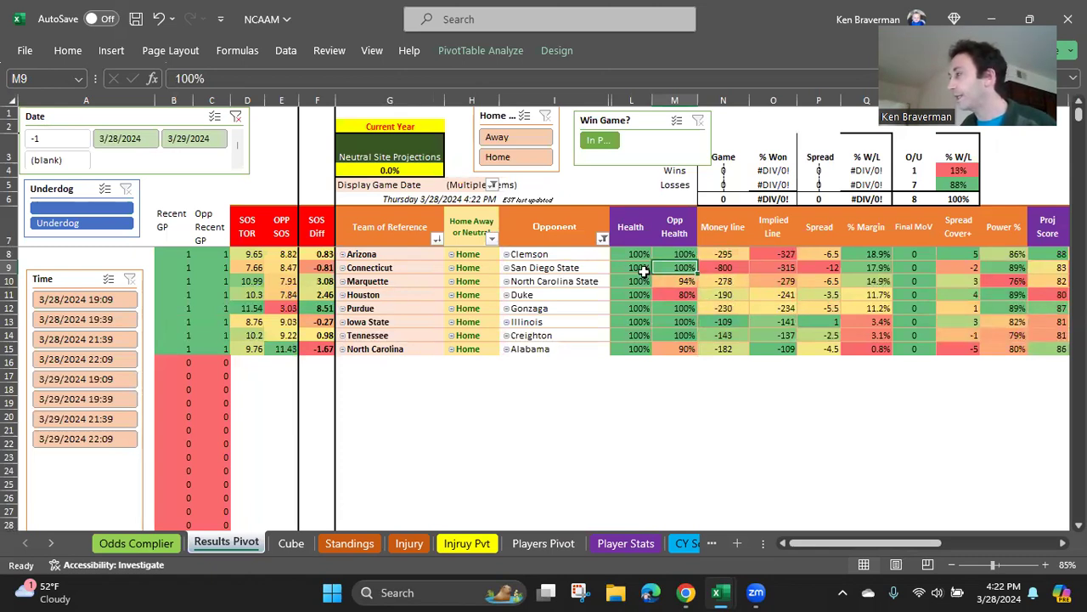
left_click(400, 255)
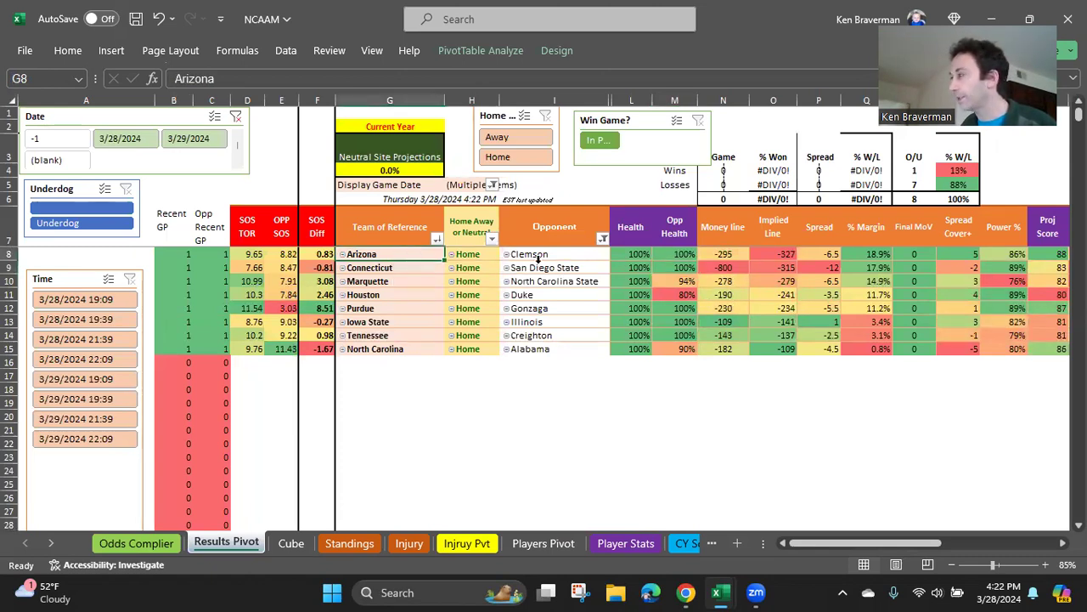
left_click(398, 268)
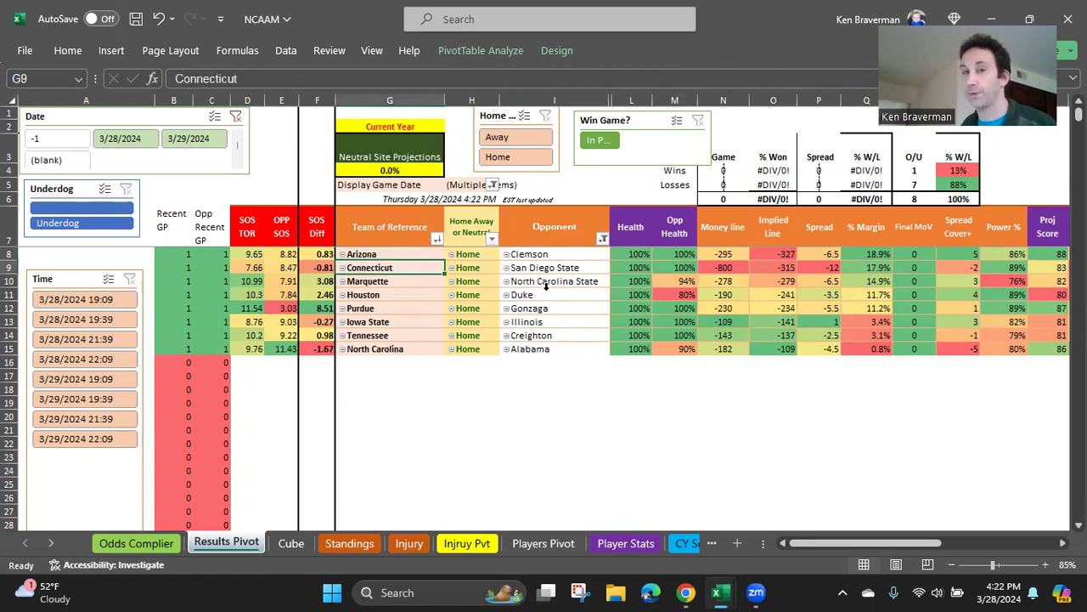
left_click(721, 268)
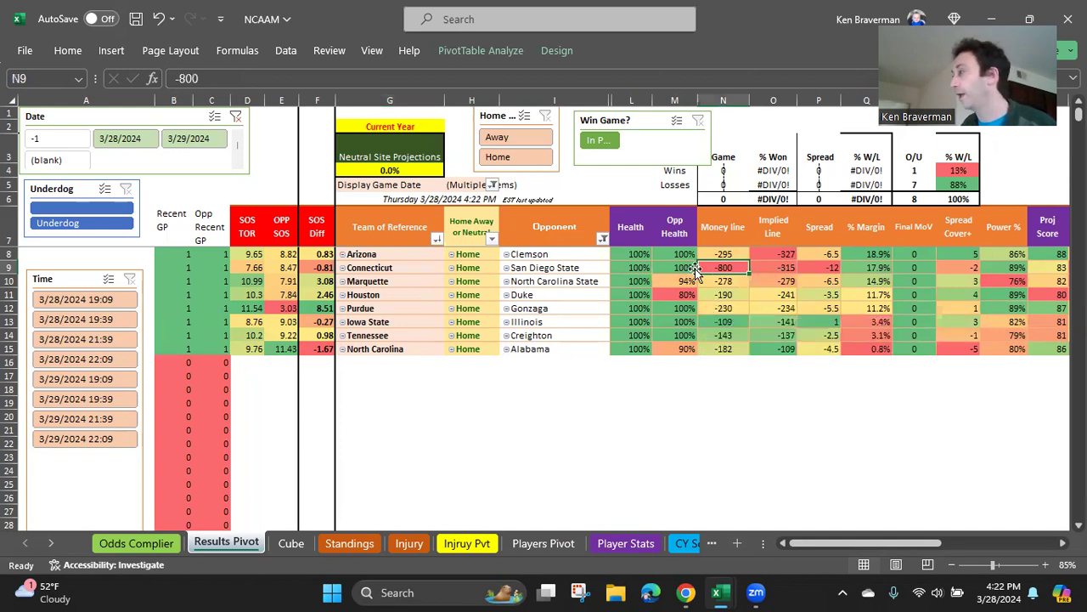
left_click(718, 254)
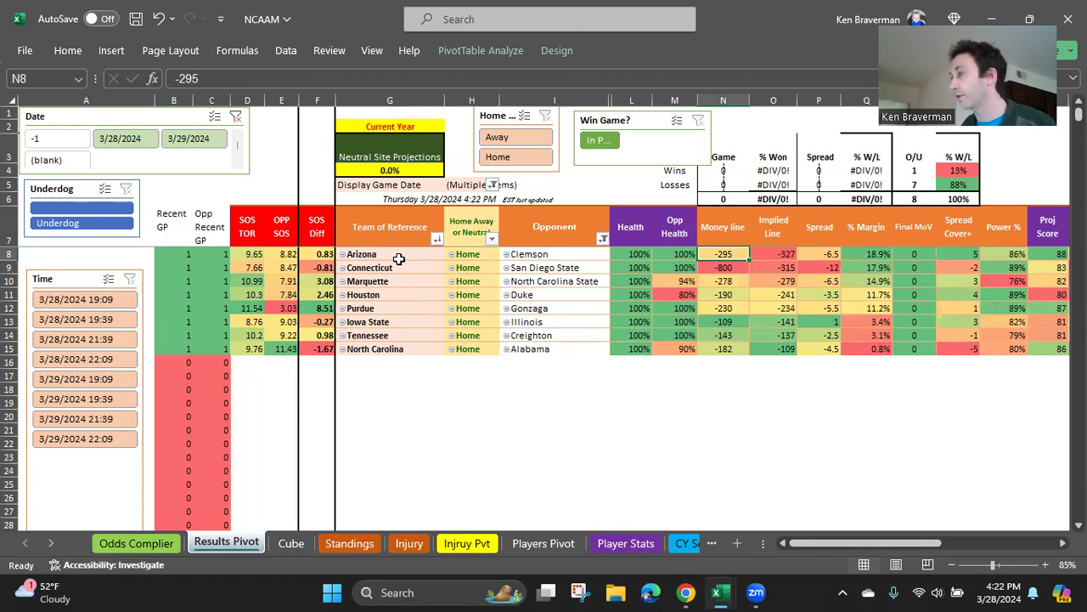
left_click(399, 259)
left_click(709, 281)
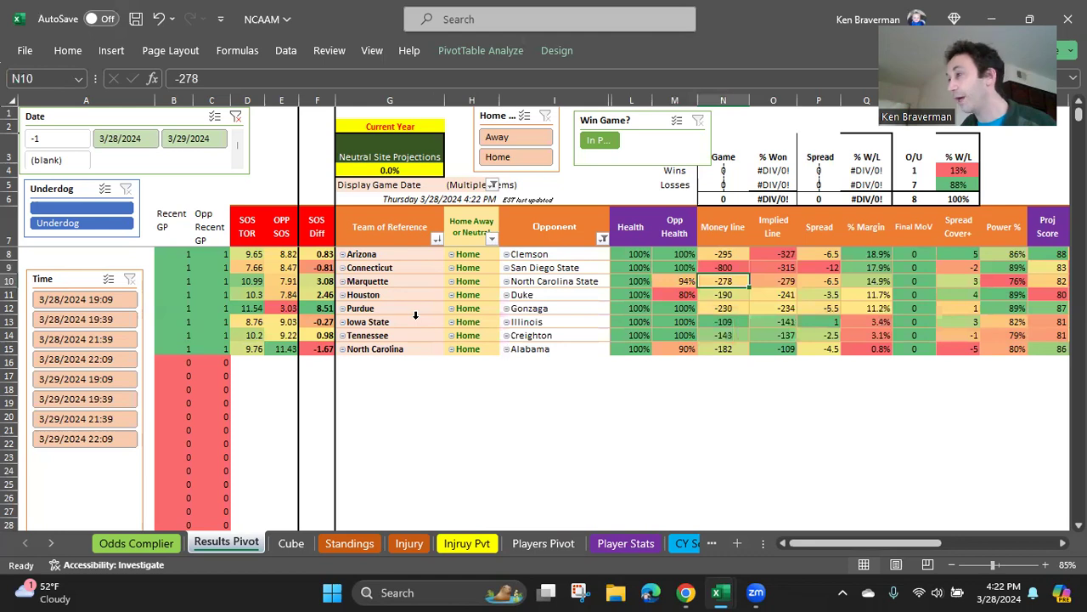
left_click(722, 310)
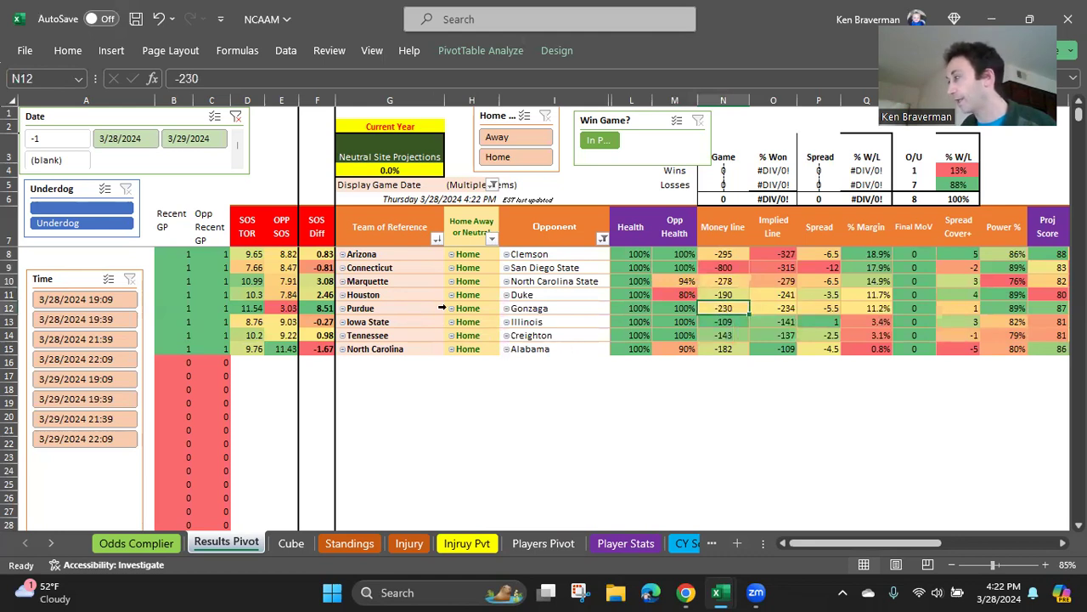
Review Purdue's 8.51 SOS difference, Iowa State's -109 line, and the last picks' small margins.
left_click_drag(316, 308, 348, 308)
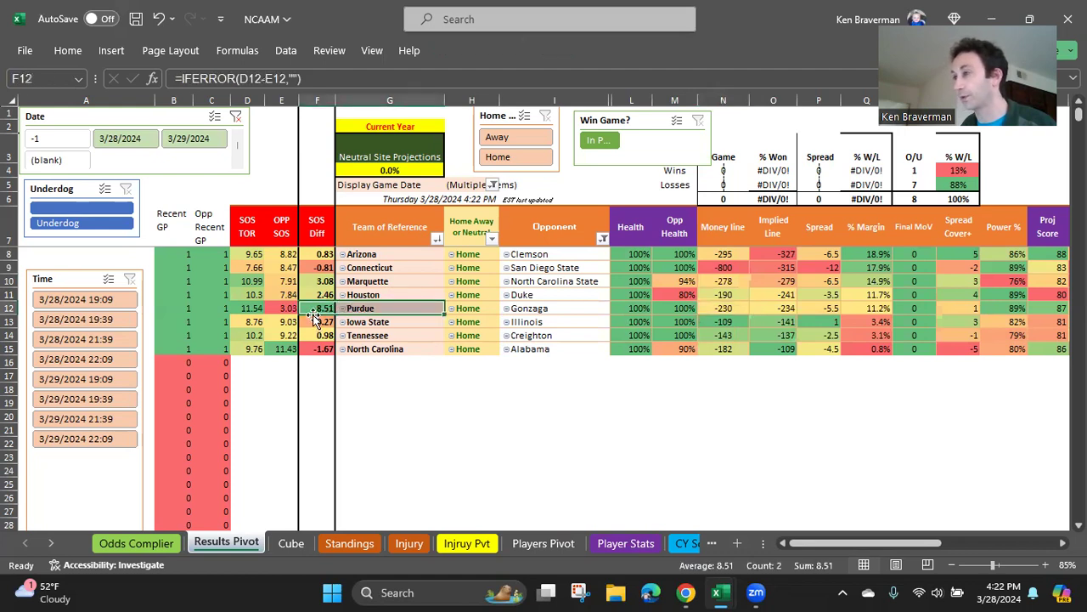
left_click(397, 322)
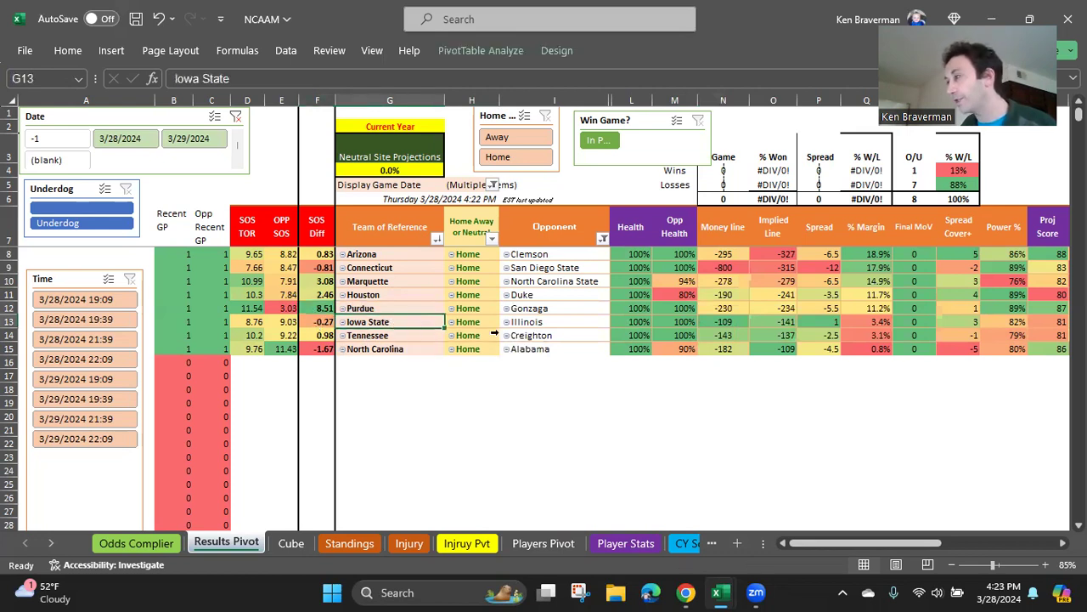
left_click(708, 322)
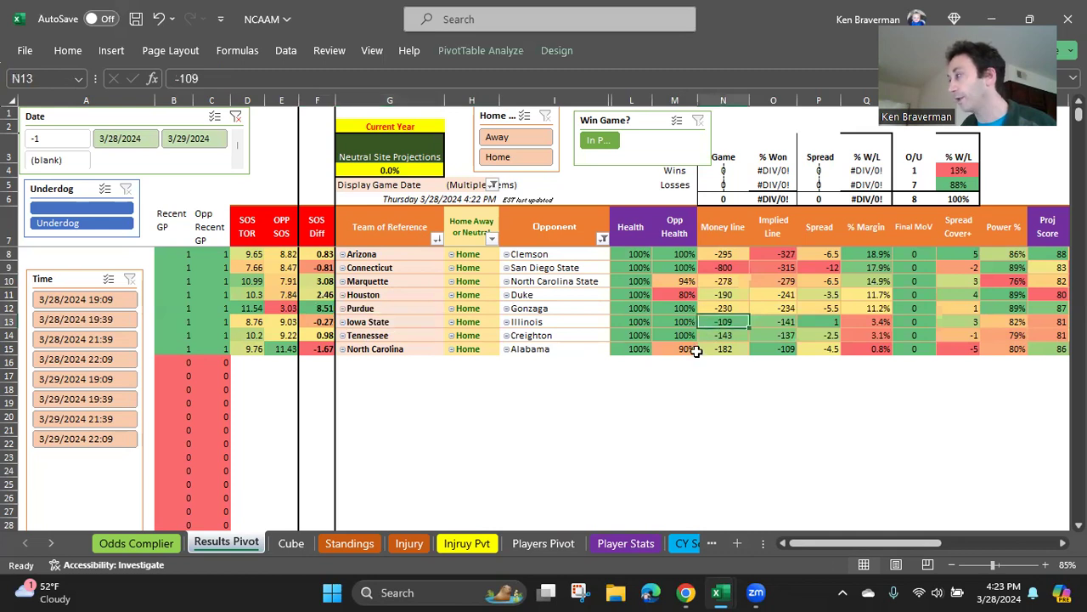
left_click_drag(867, 322, 867, 349)
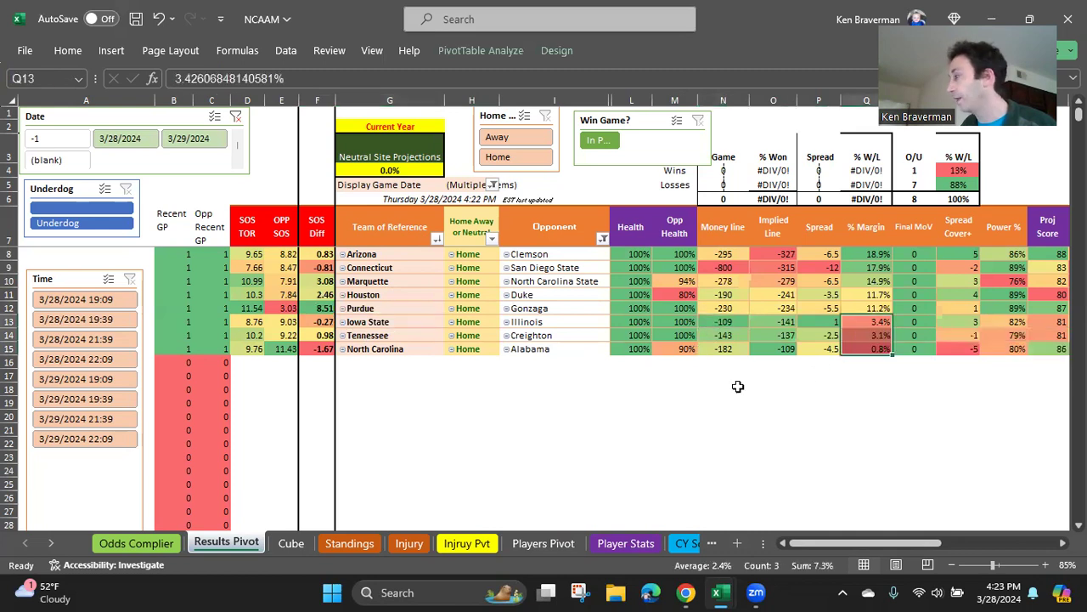
left_click(401, 337)
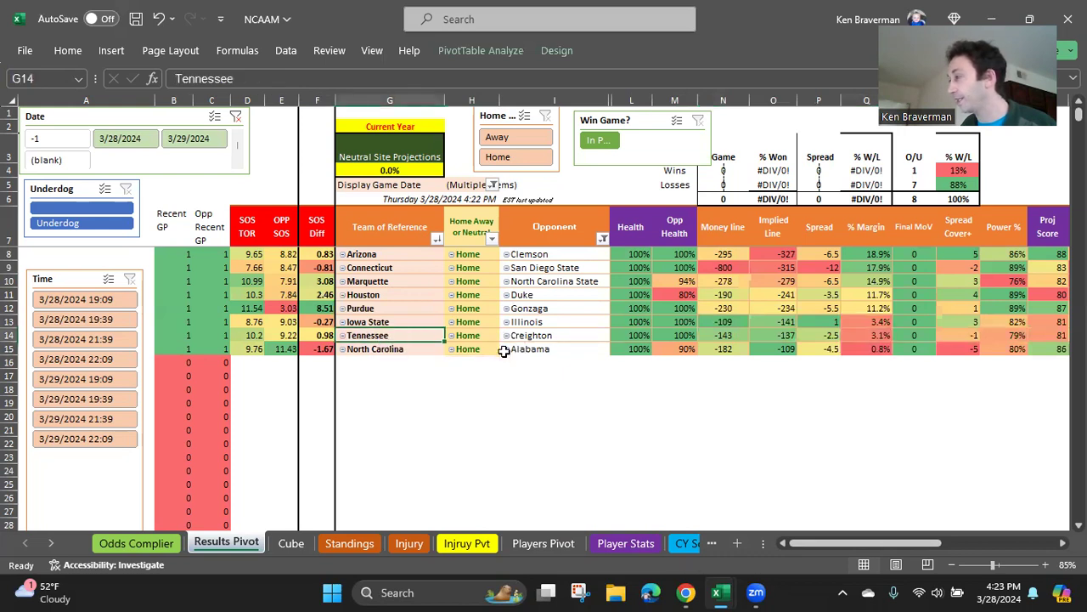
left_click(402, 351)
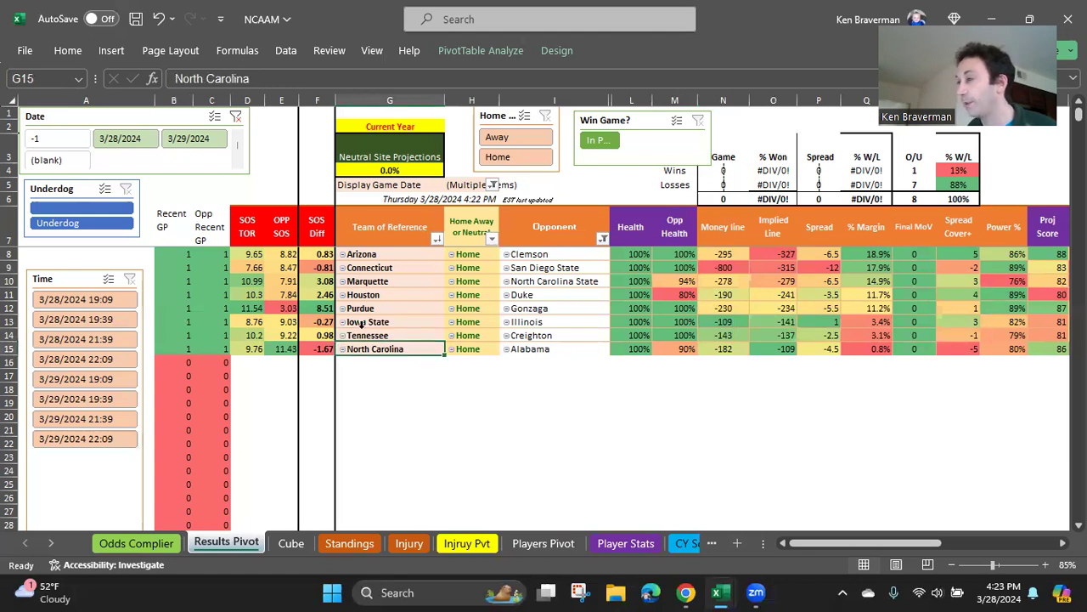
left_click_drag(367, 323, 378, 346)
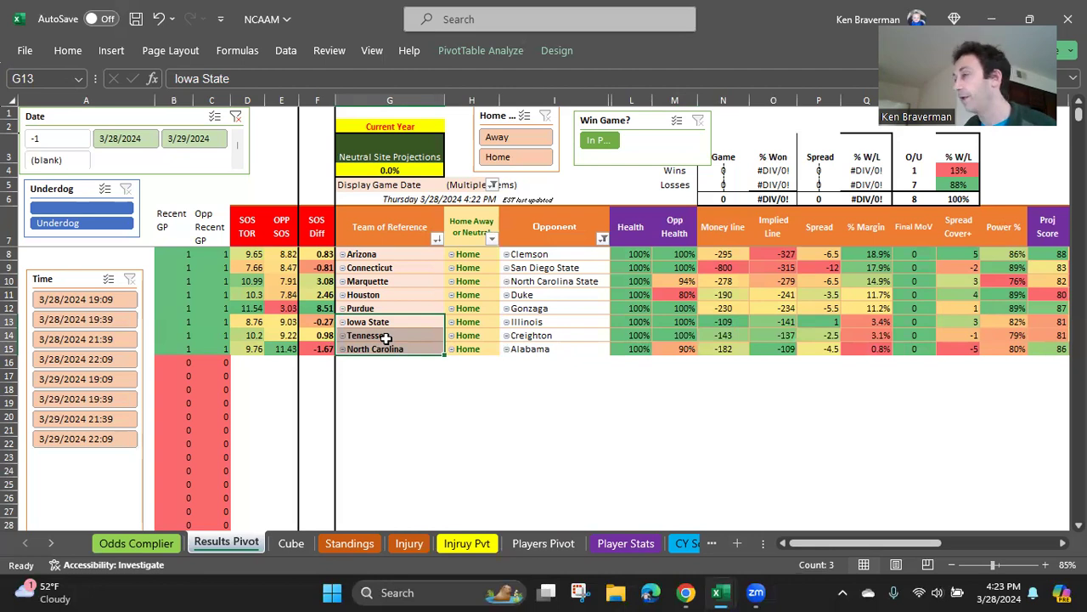
left_click_drag(513, 254, 537, 351)
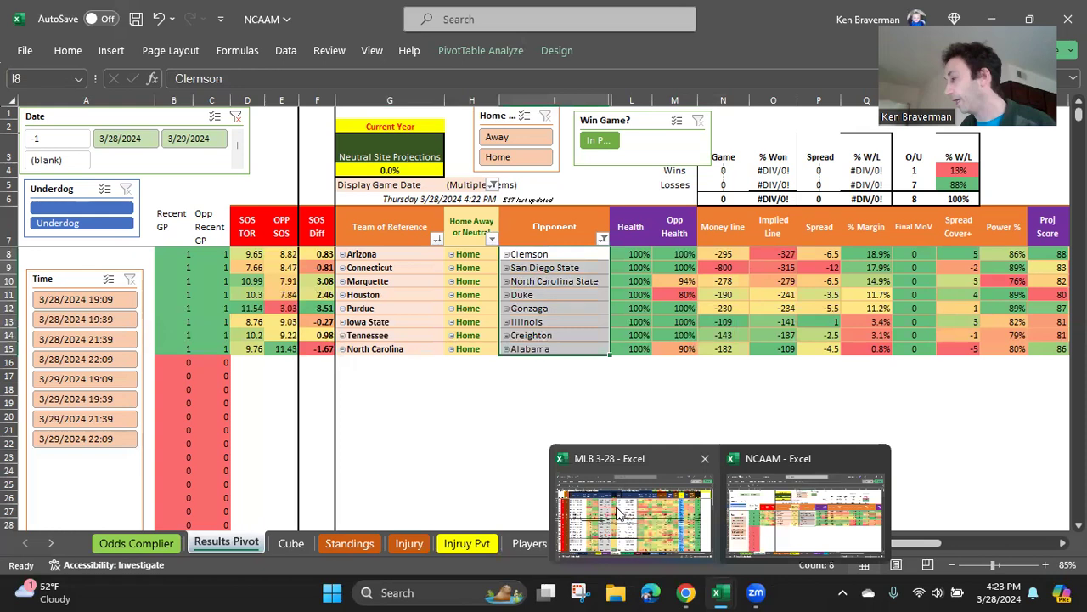
In MLB 3-28's Matchups sheet, enter 1 in E3 and 5 in E4 for LAA–BAL.
left_click(618, 512)
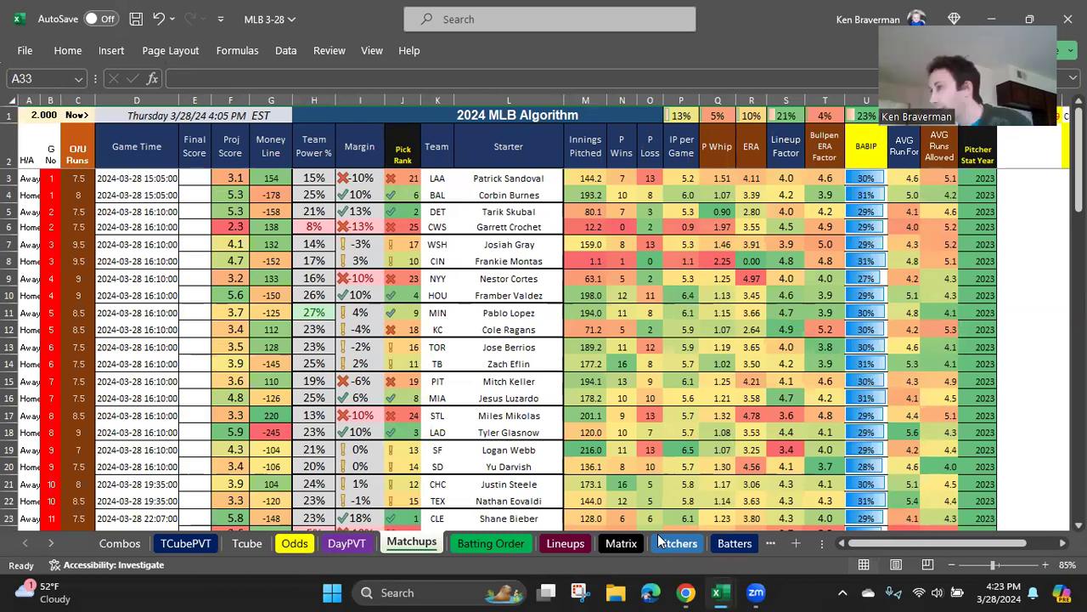
left_click(196, 178)
type("1")
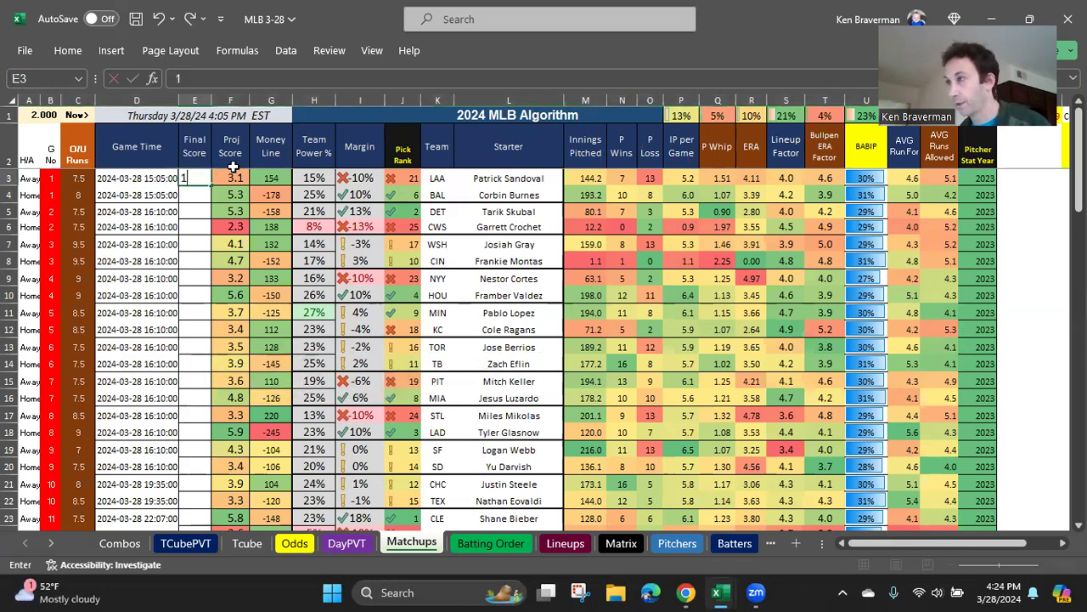
key("Return")
type("1")
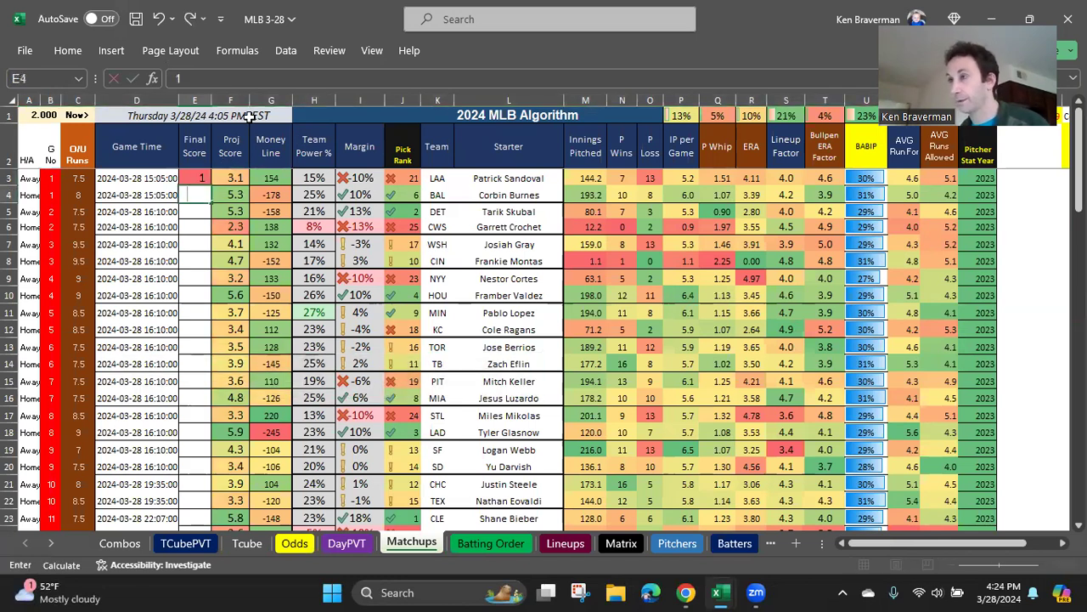
key("BackSpace")
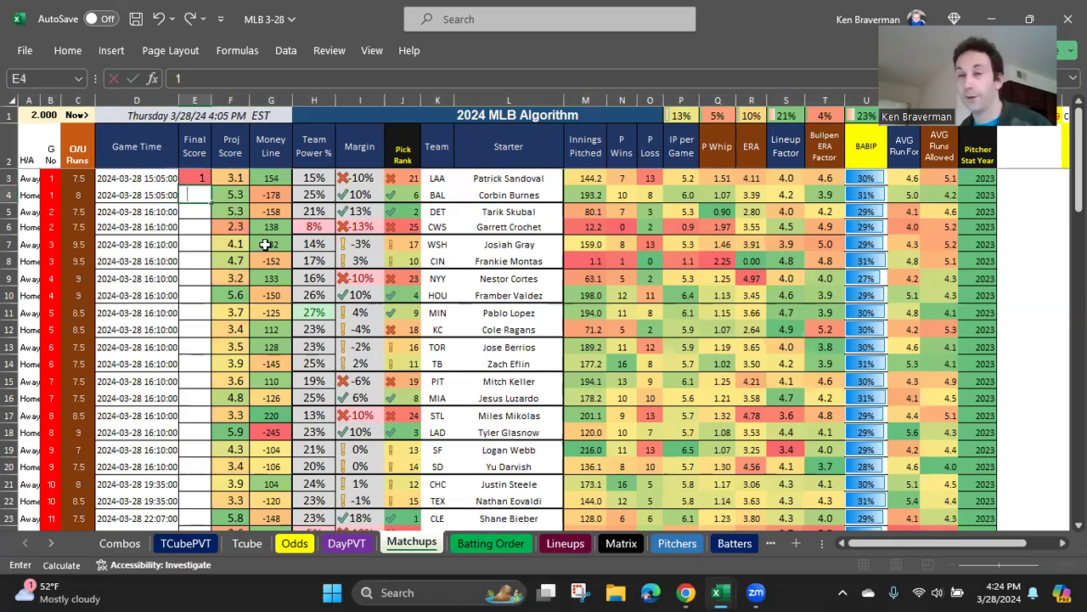
type("5")
key("Return")
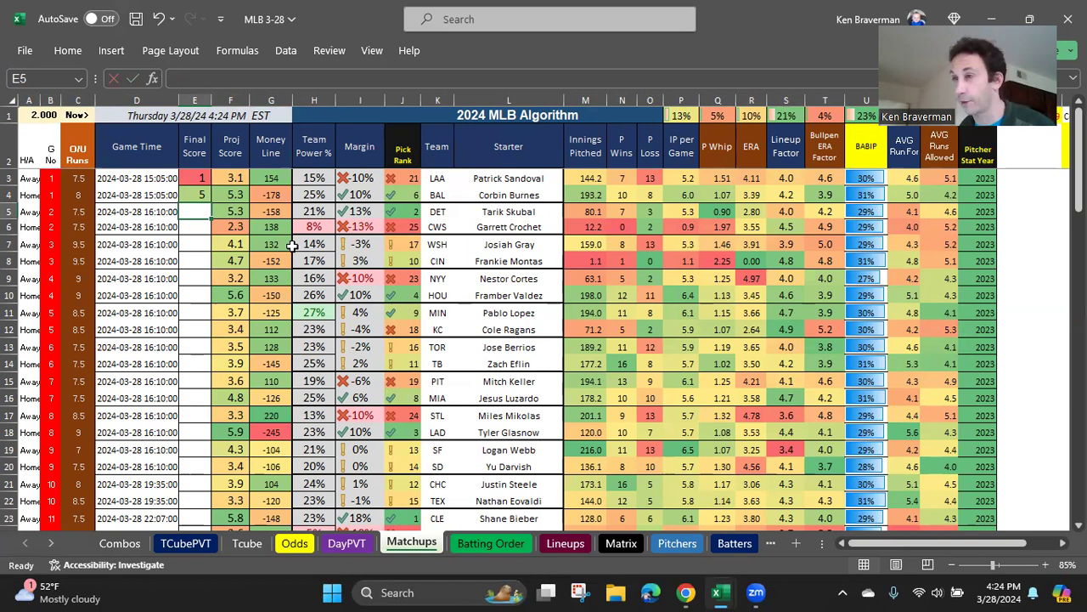
left_click(348, 543)
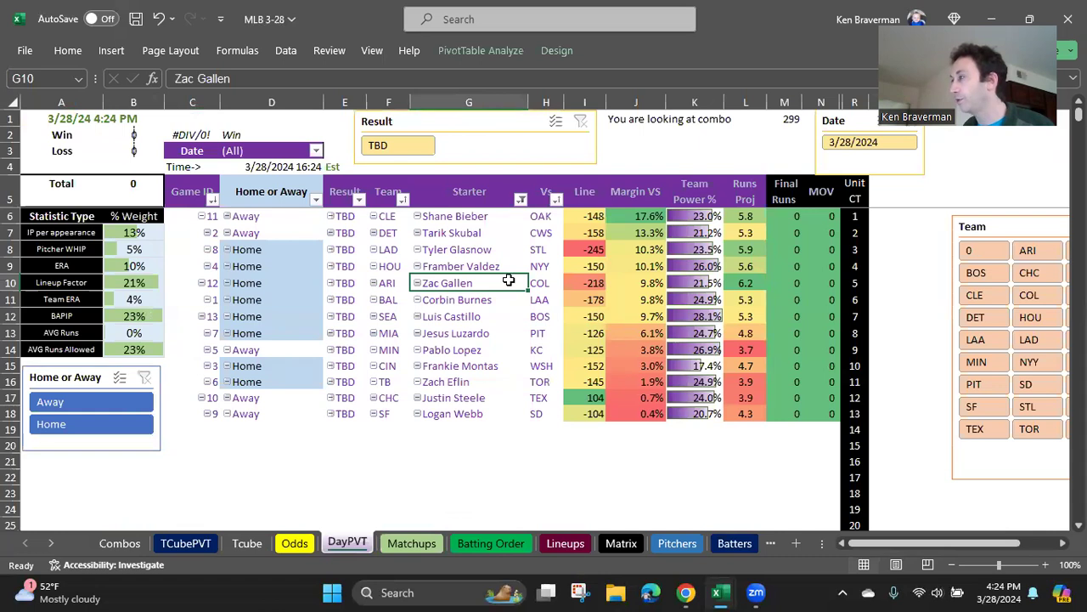
left_click(388, 216)
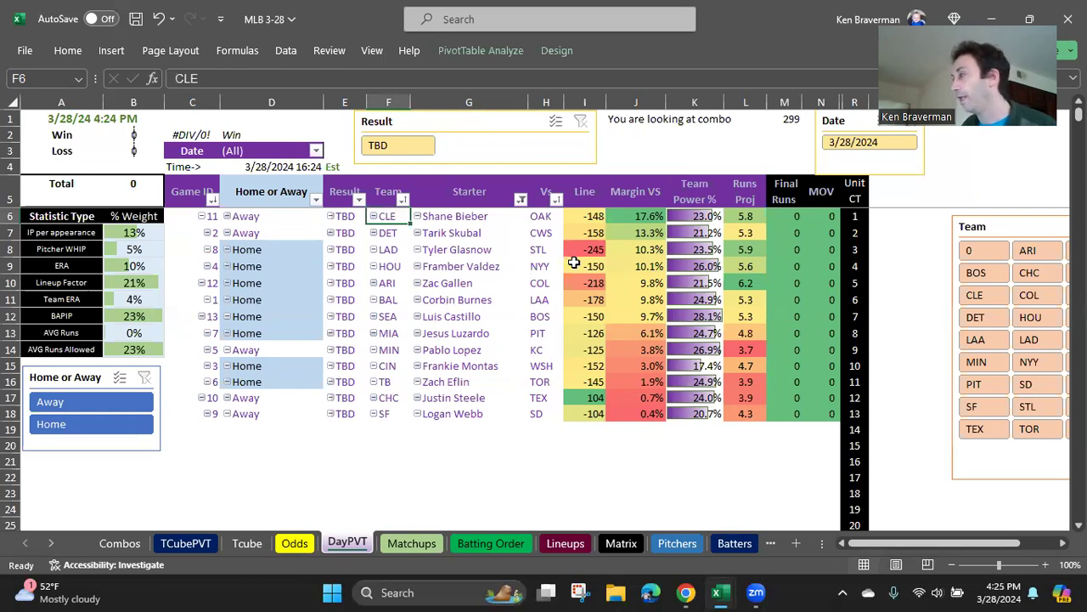
left_click(392, 399)
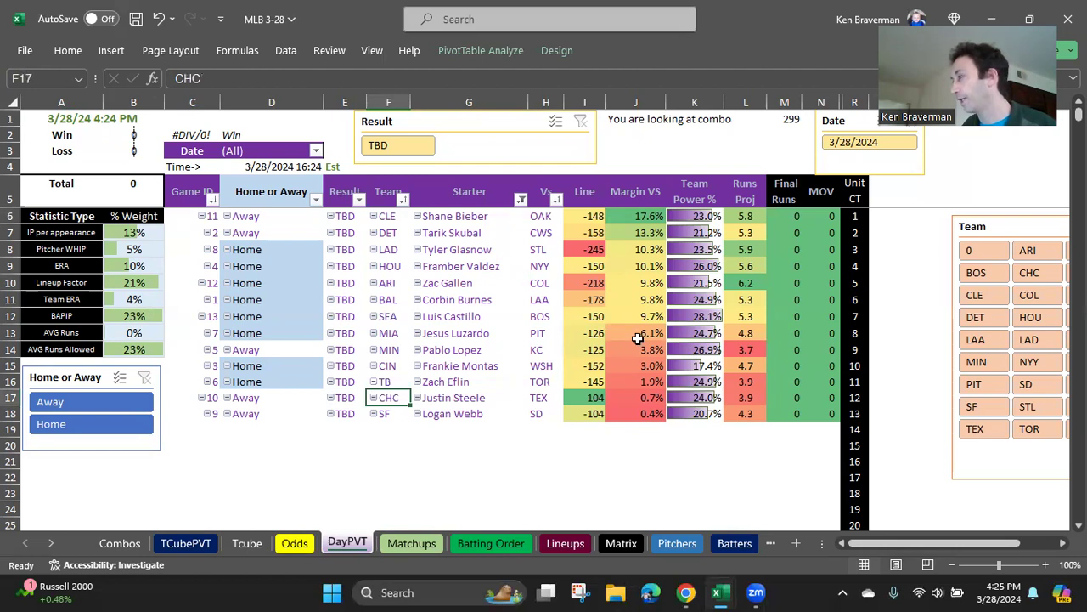
left_click_drag(634, 335, 633, 398)
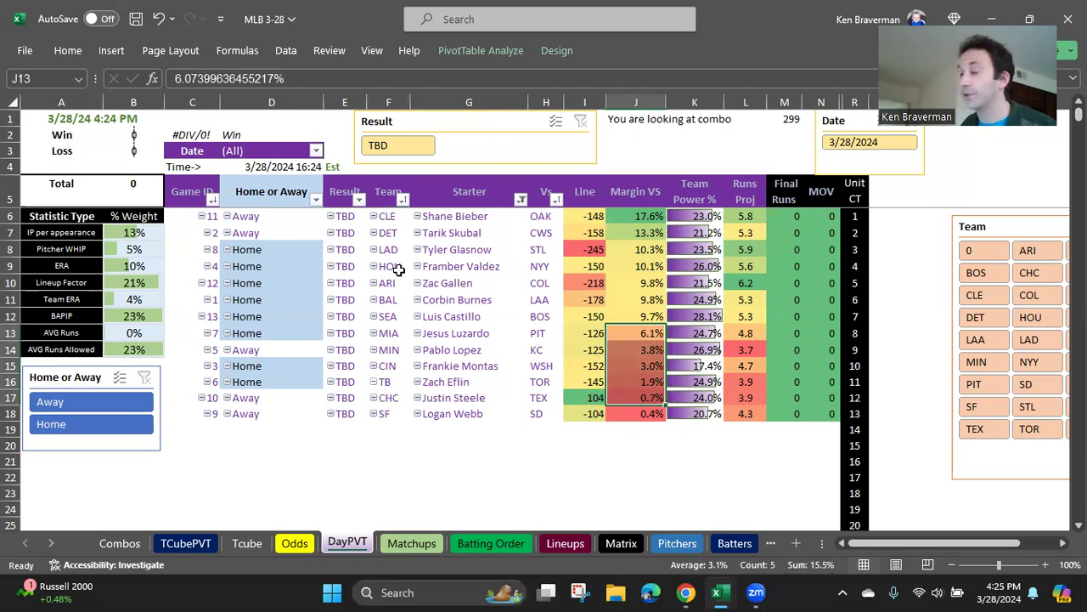
left_click(536, 412)
key("ctrl+shift+Right")
left_click(535, 413)
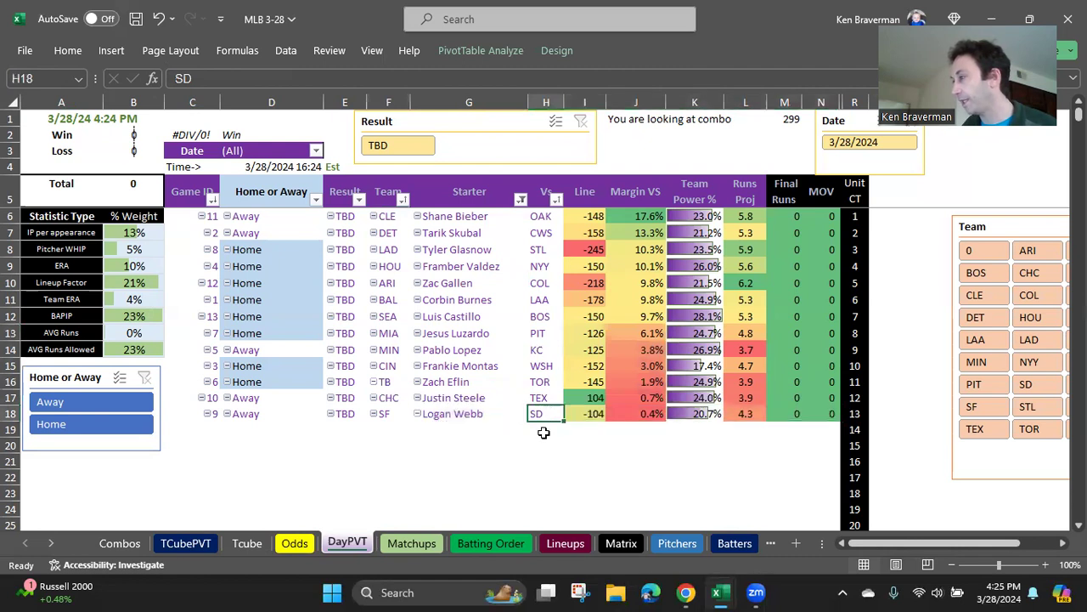
left_click(546, 267)
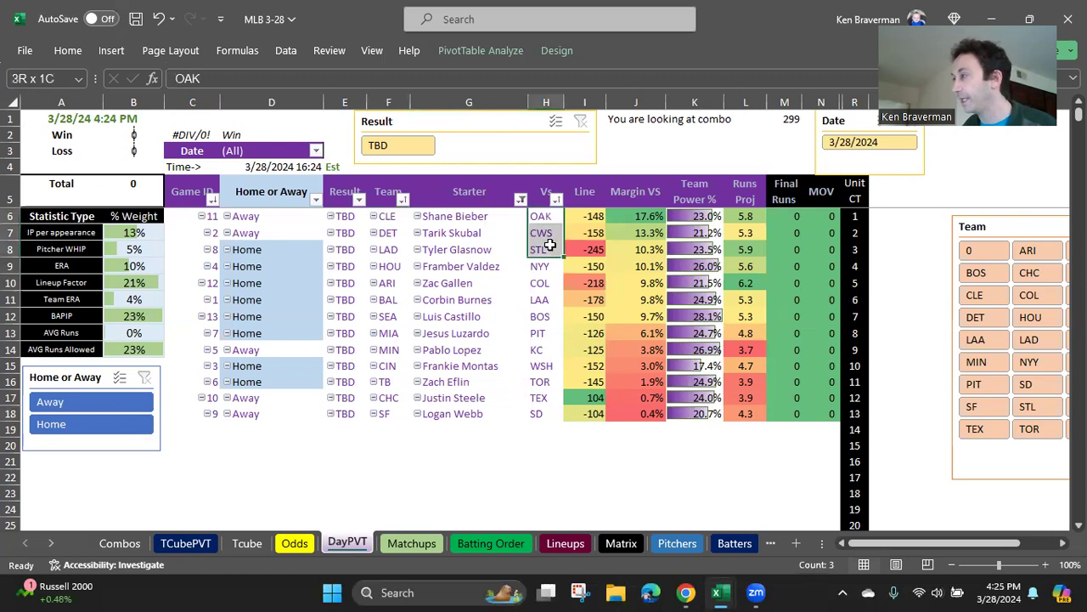
left_click_drag(549, 242, 549, 244)
left_click(545, 285)
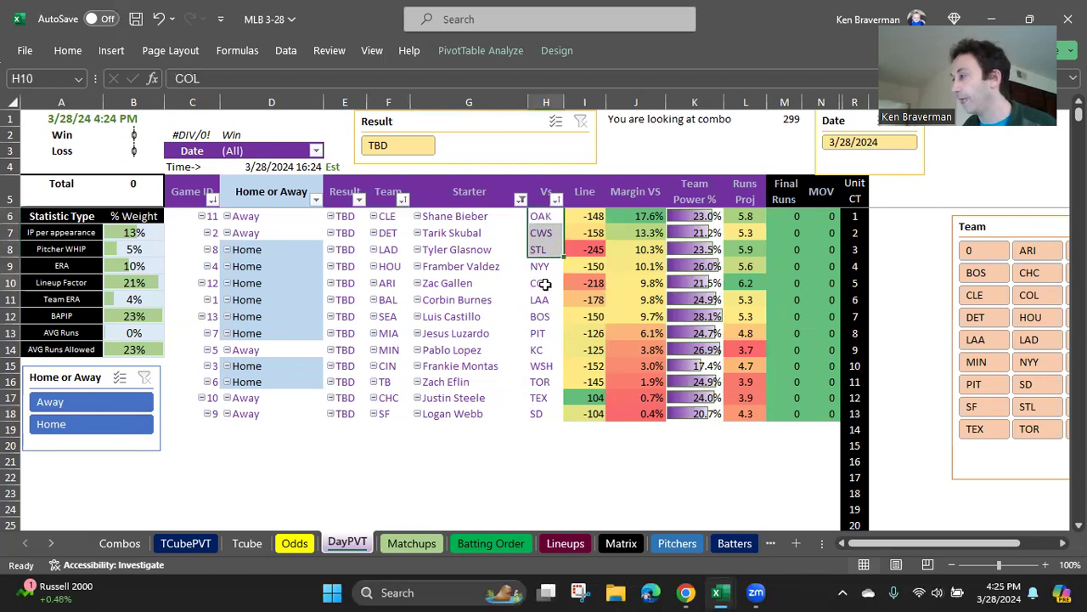
left_click_drag(545, 284, 543, 400)
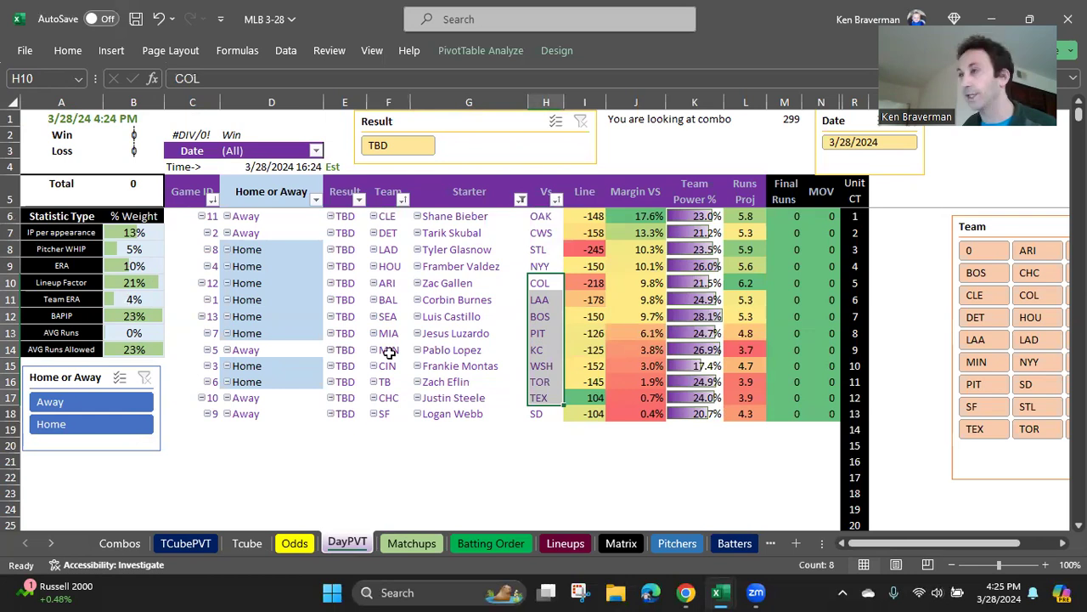
left_click_drag(133, 232, 133, 349)
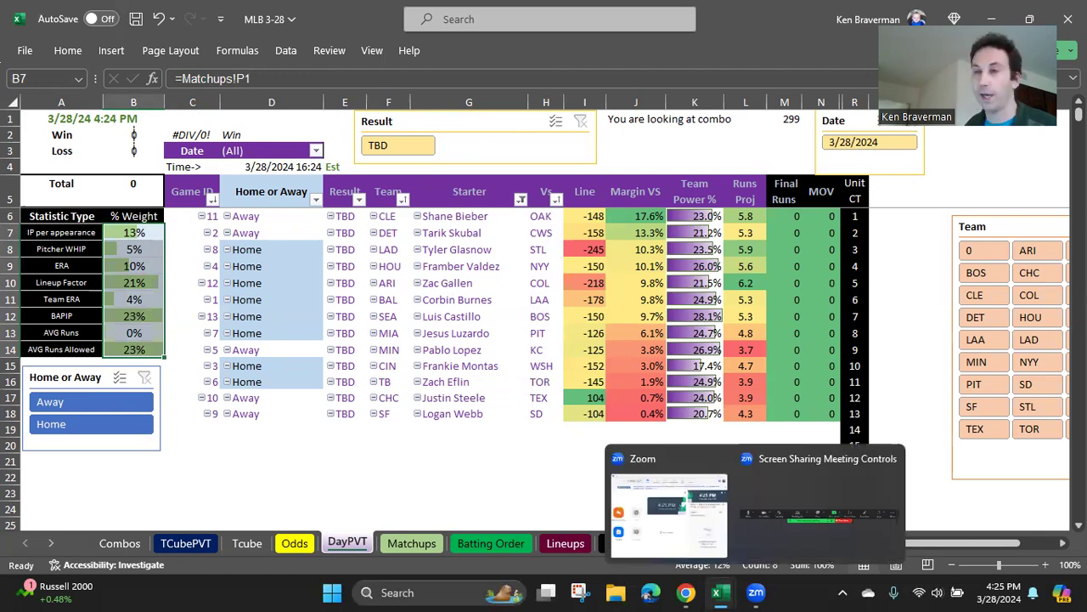
mouse_move(720, 592)
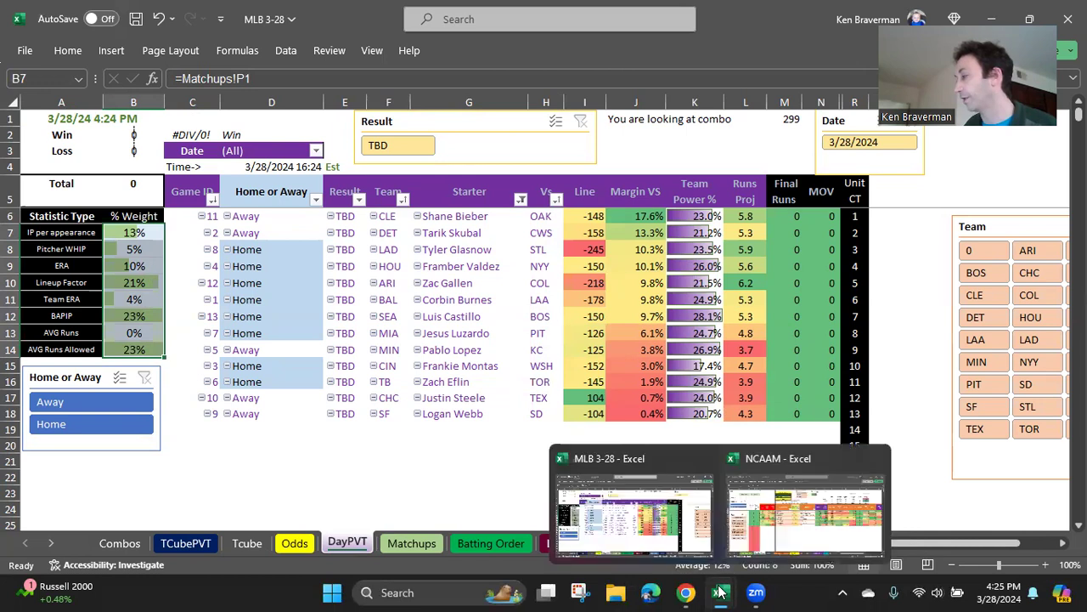
Bring up the NCAAM workbook and highlight the Arizona through North Carolina picks in G8:G16.
left_click(741, 532)
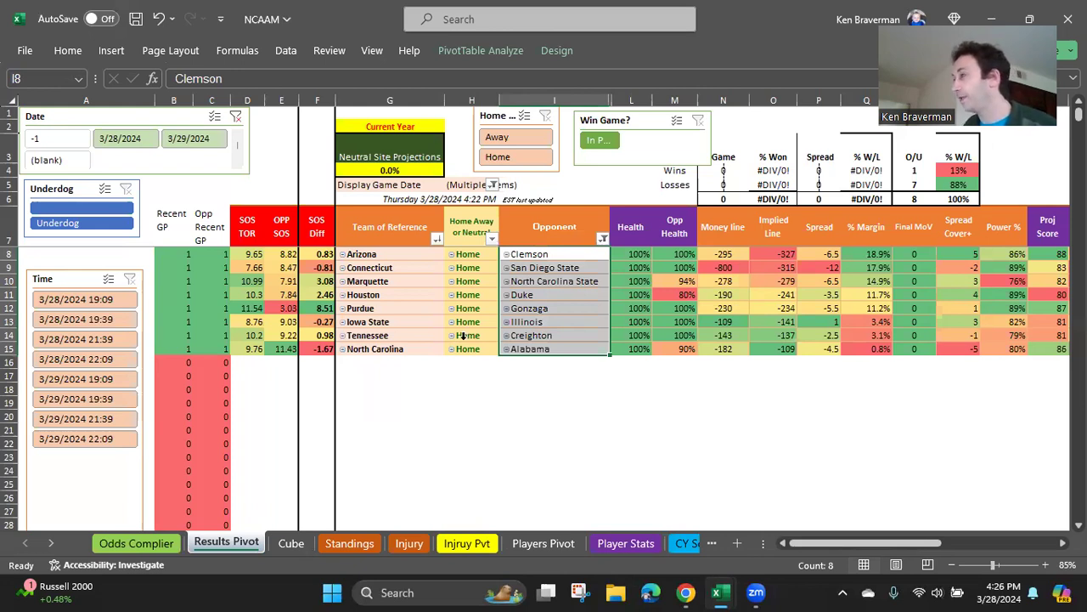
left_click_drag(365, 254, 391, 362)
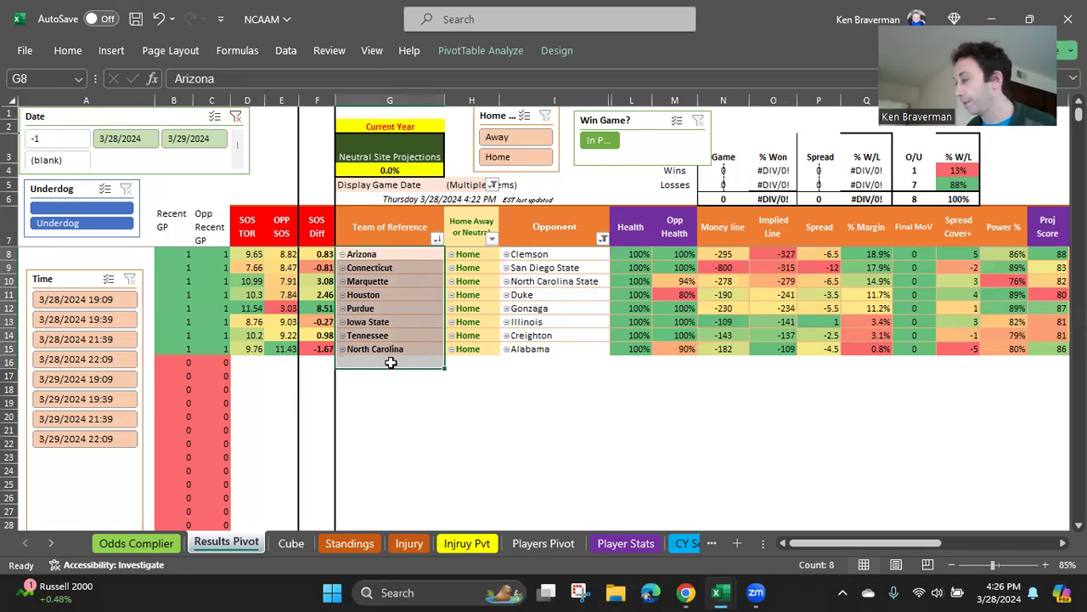
mouse_move(685, 592)
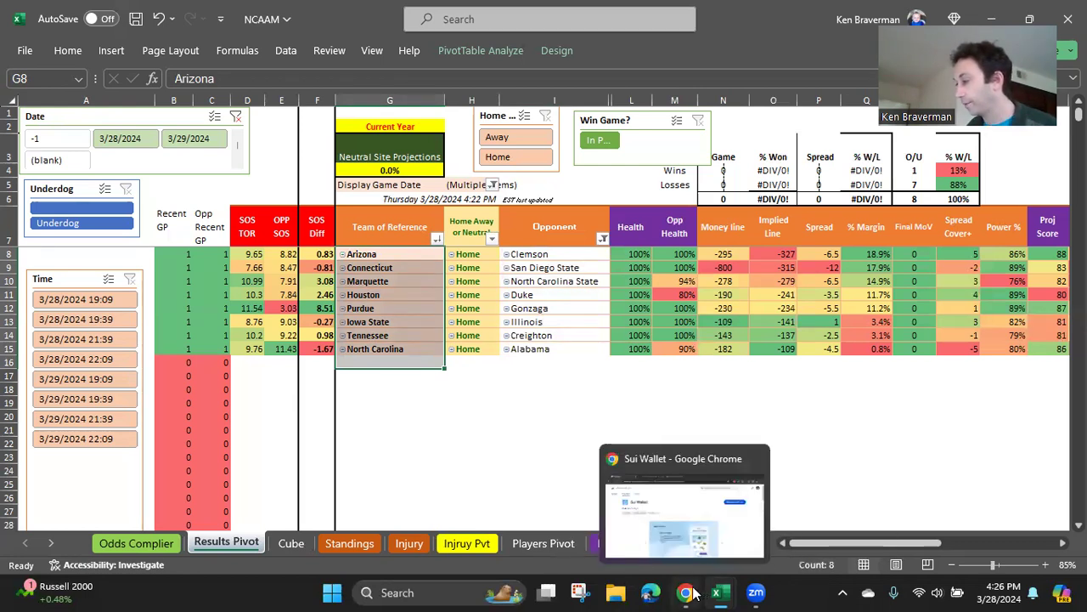
Return to the Cetus tab and scroll through the 100 Sprapp to 5.0376975 SUI swap details.
left_click(675, 537)
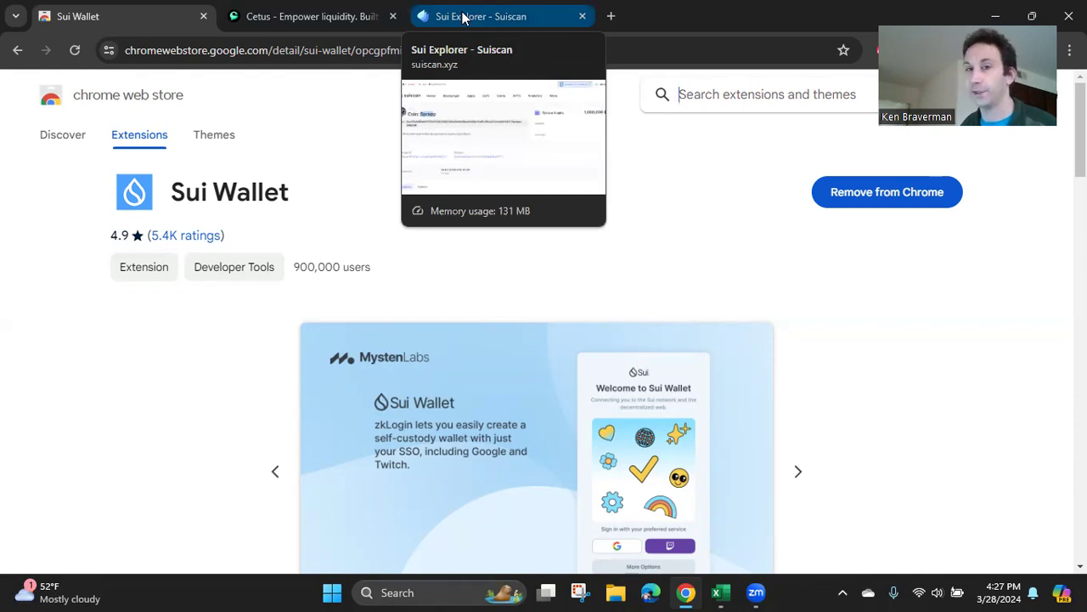
left_click(348, 16)
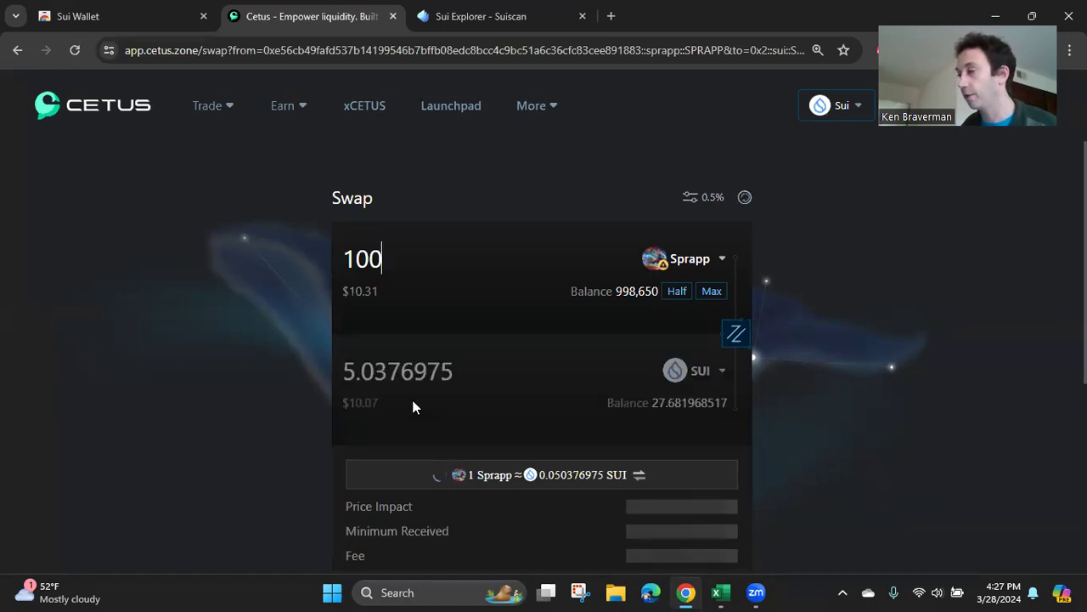
scroll(376, 332, "down", 2)
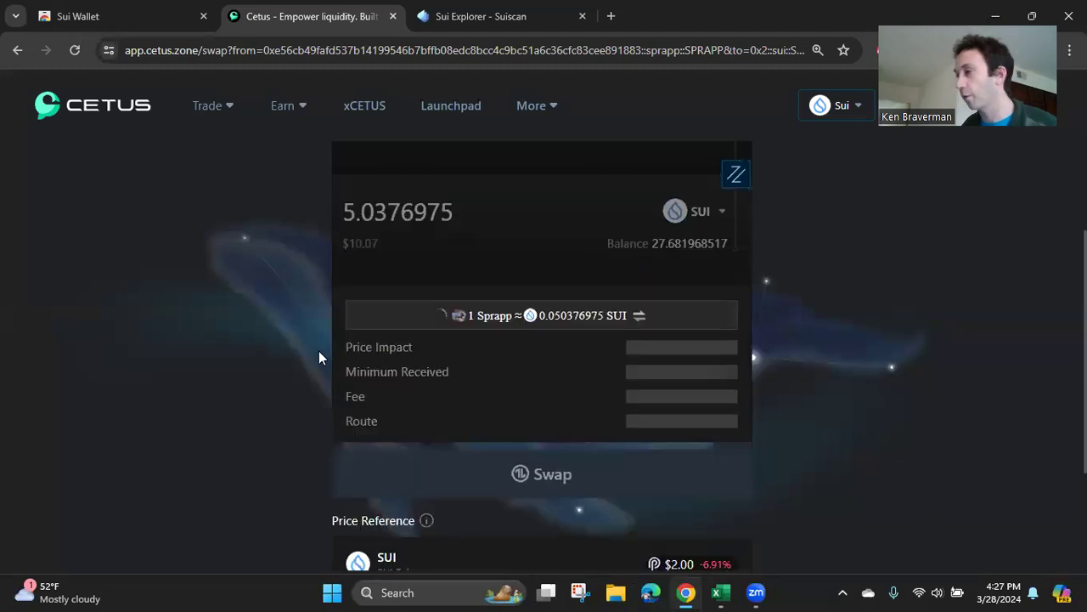
scroll(293, 363, "down", 2)
scroll(284, 363, "down", 1)
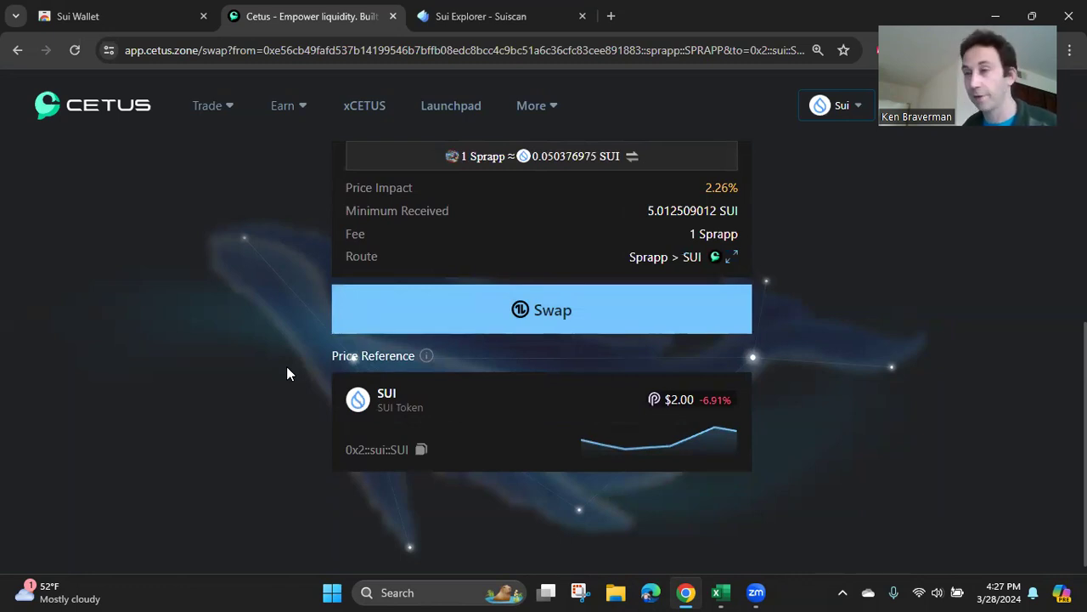
scroll(338, 324, "up", 3)
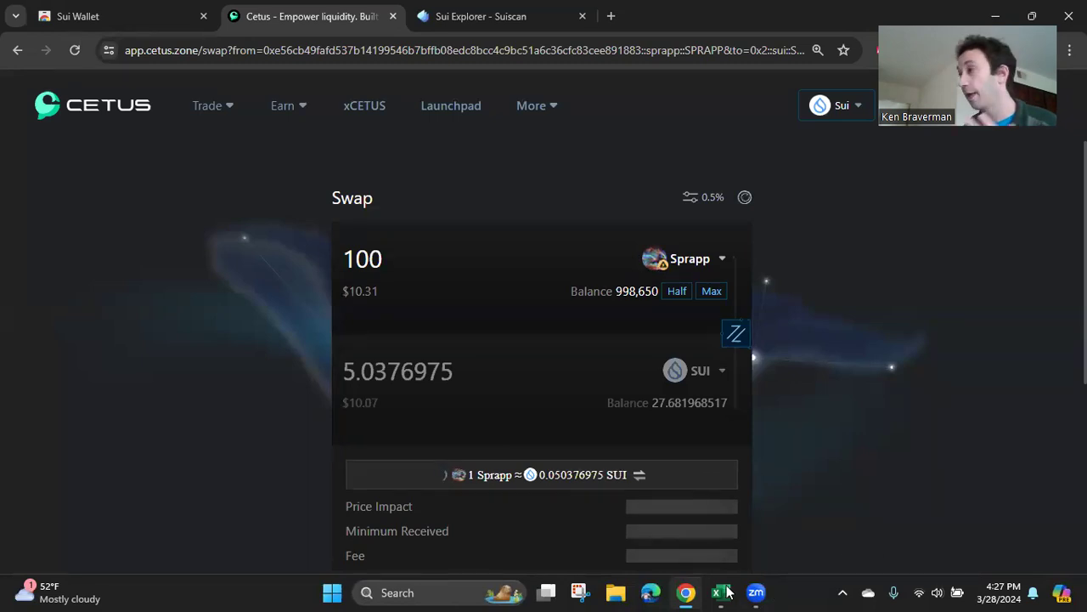
Bring the NCAAM workbook back and select the Arizona and Iowa State picks in the Results Pivot.
mouse_move(724, 592)
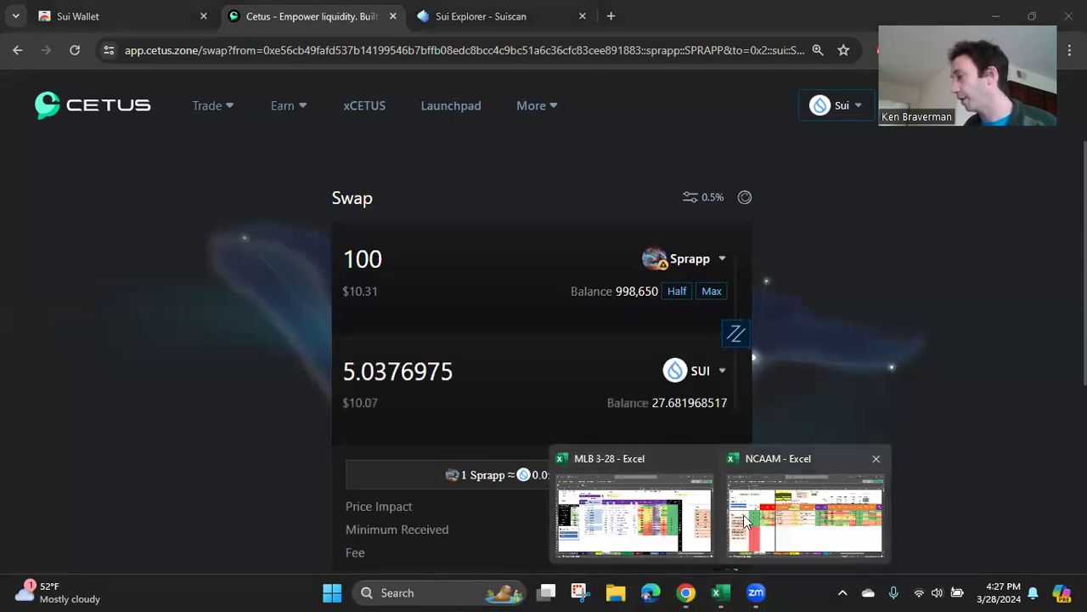
left_click(741, 514)
left_click(617, 441)
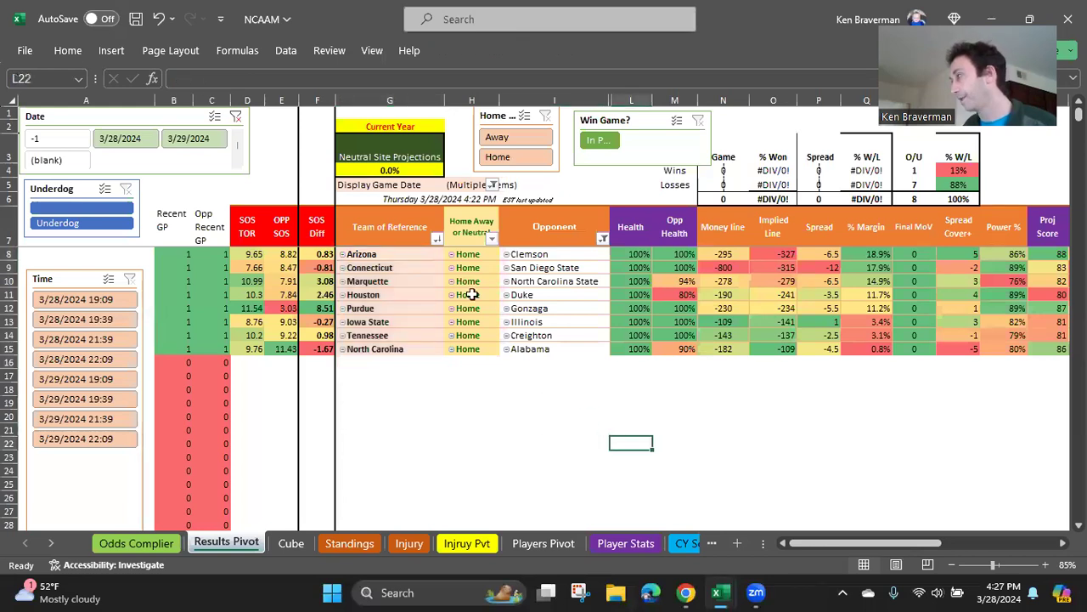
left_click(424, 258)
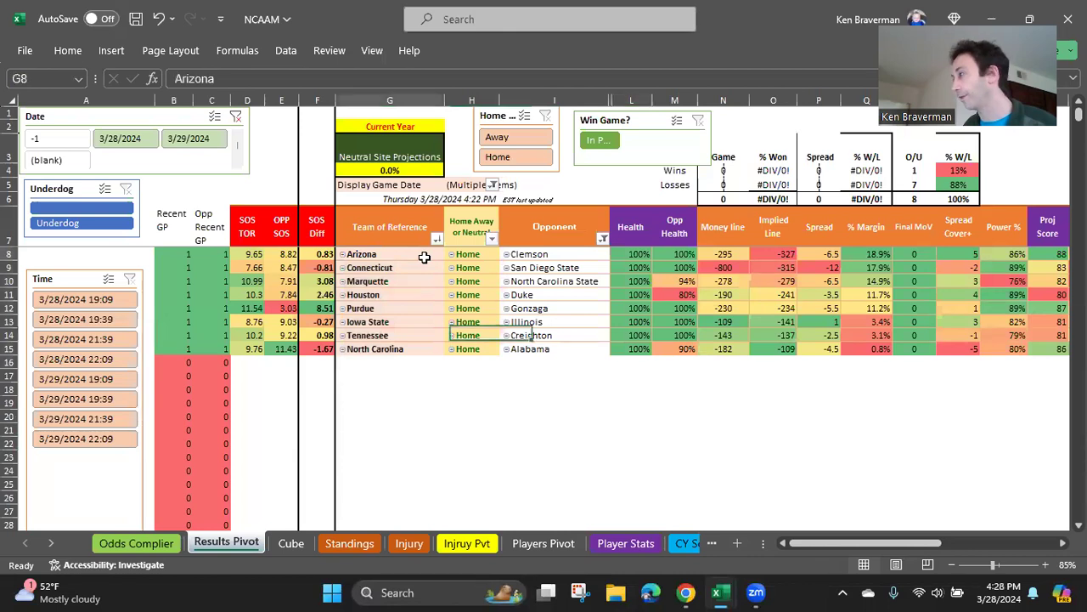
left_click(394, 323)
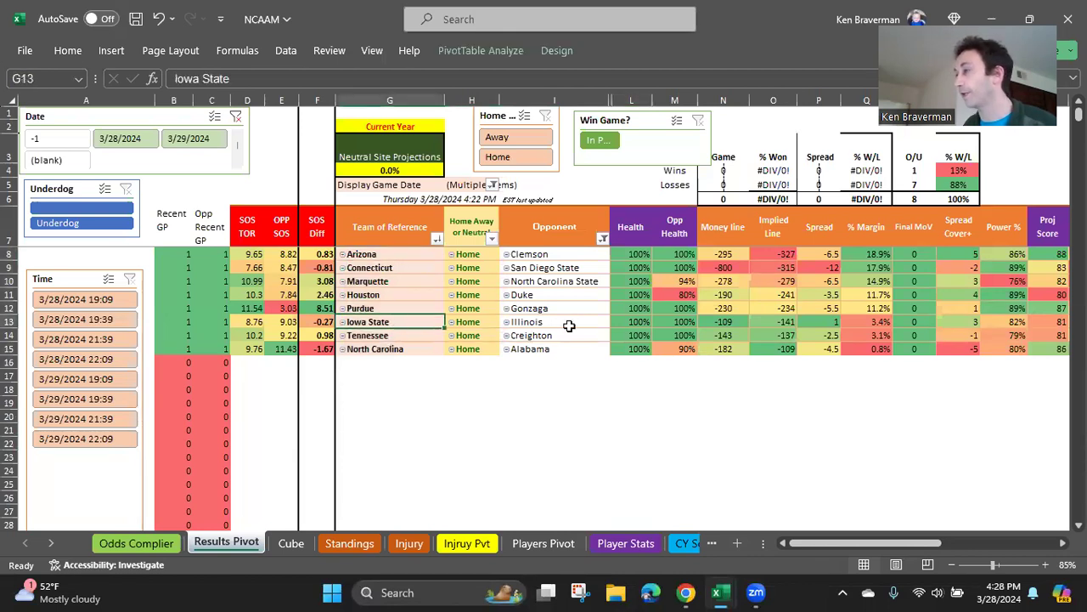